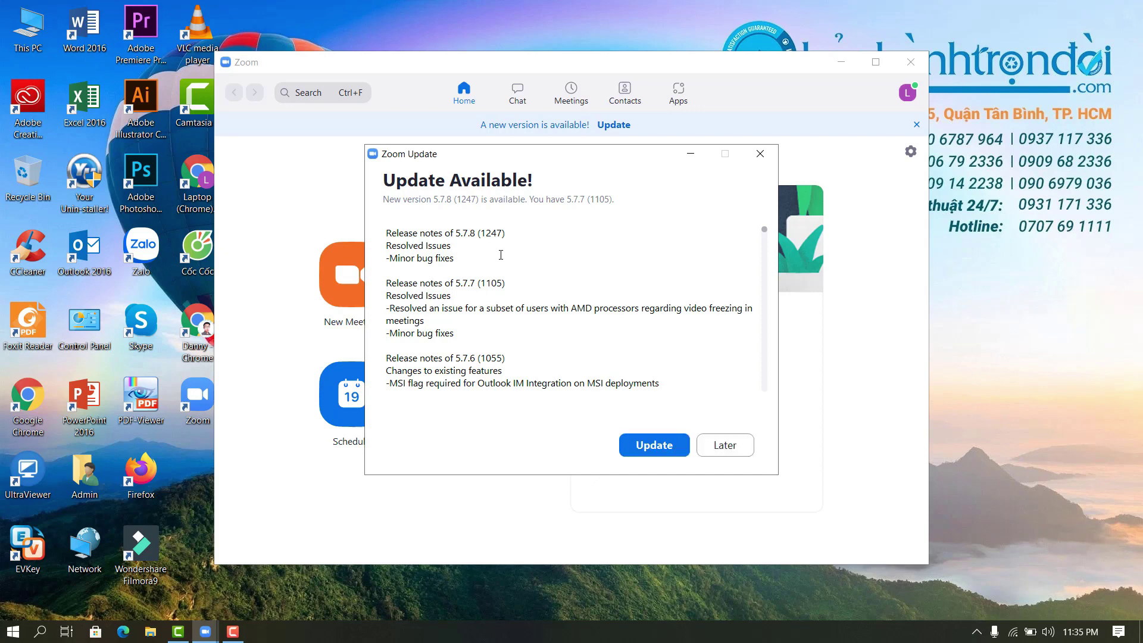
- Install the available Zoom update and open the signed-in account's profile page
left_click(643, 450)
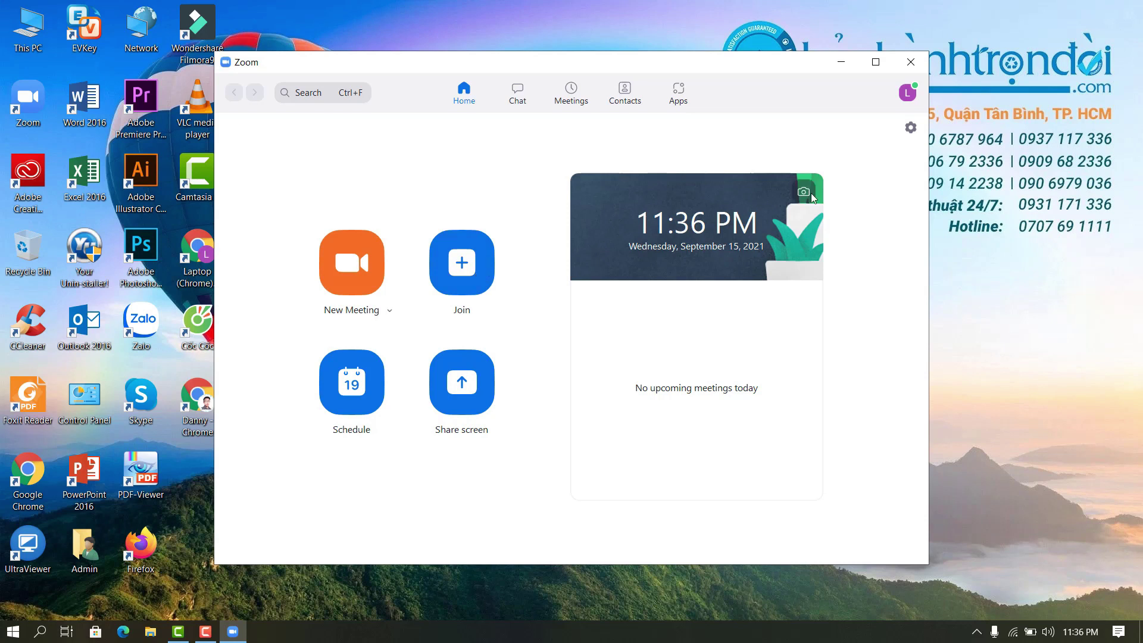
left_click(908, 94)
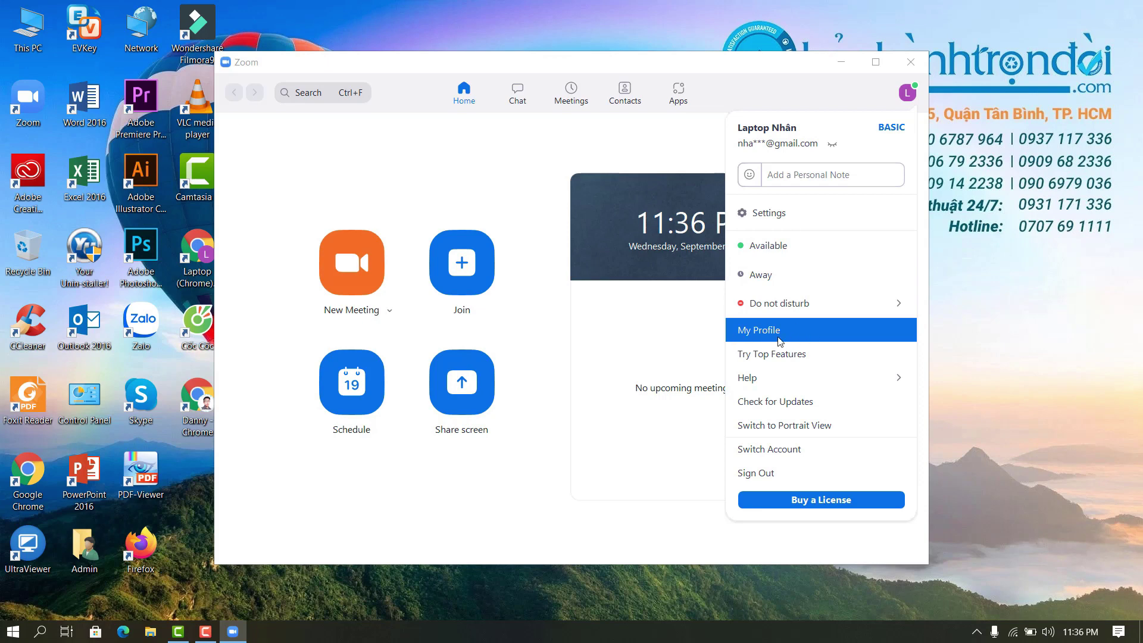
left_click(798, 337)
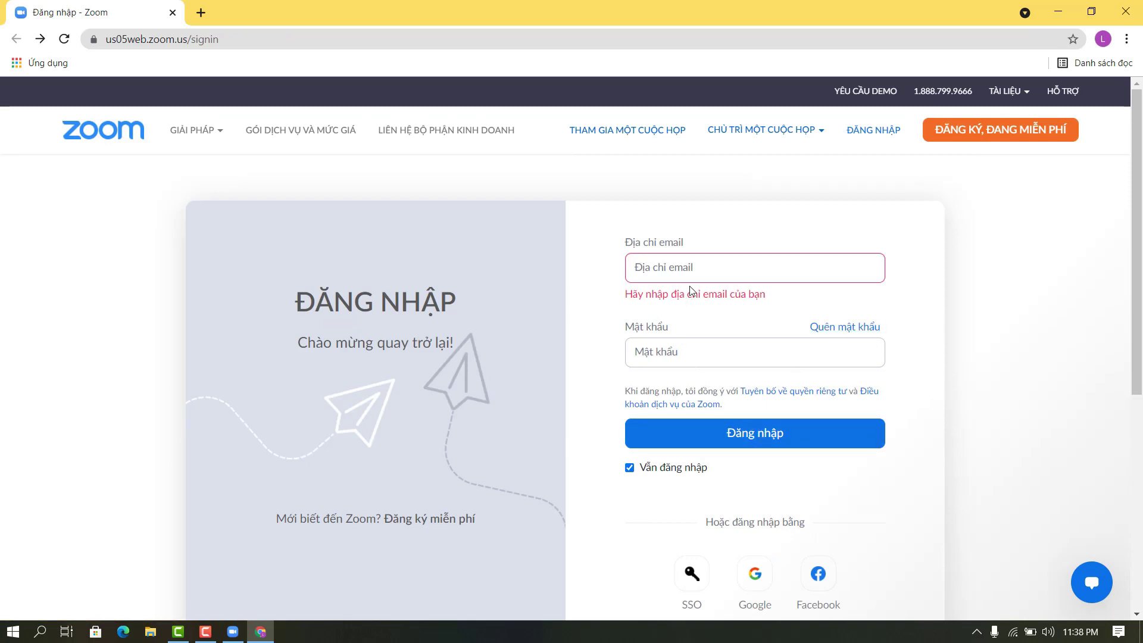
- Sign in to the Zoom website with the existing Google account
scroll(595, 310, "down", 1)
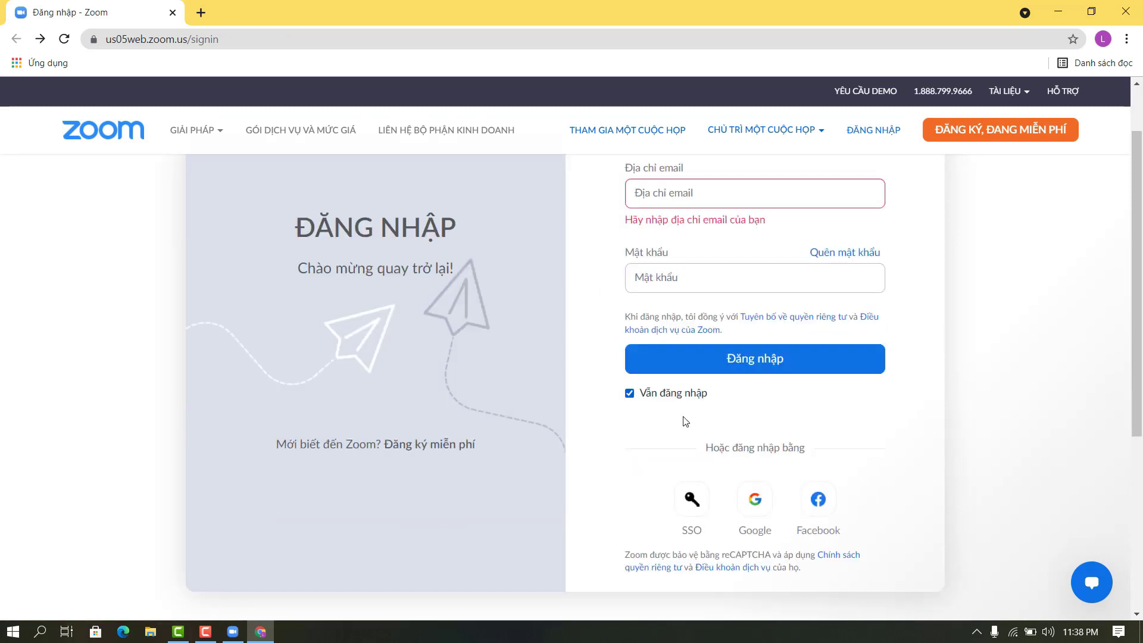
left_click(751, 501)
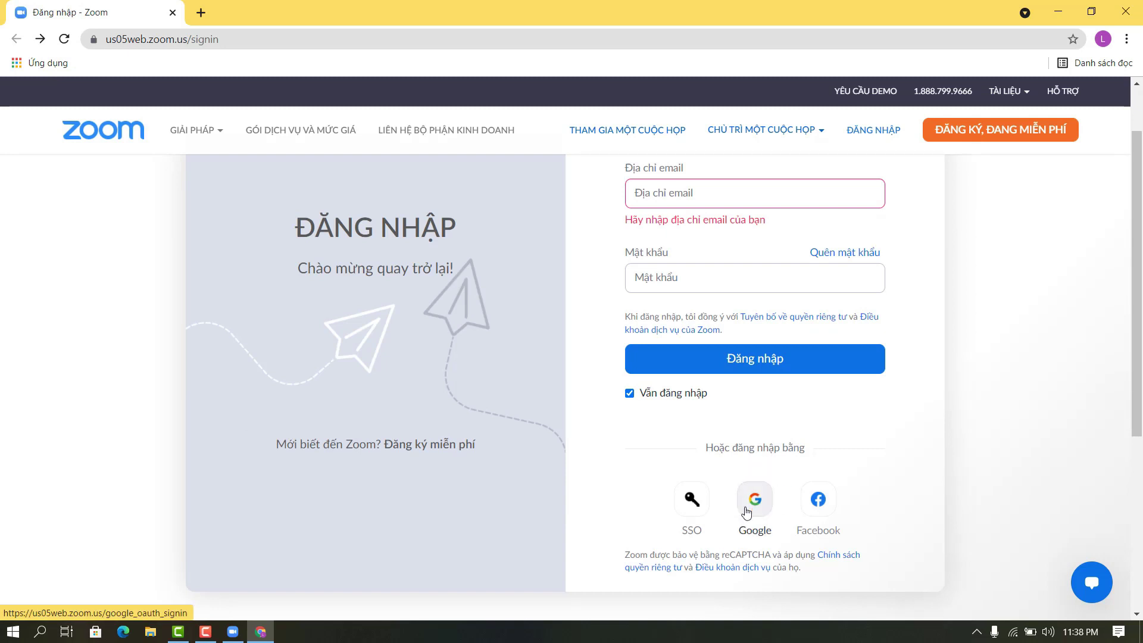
left_click(756, 499)
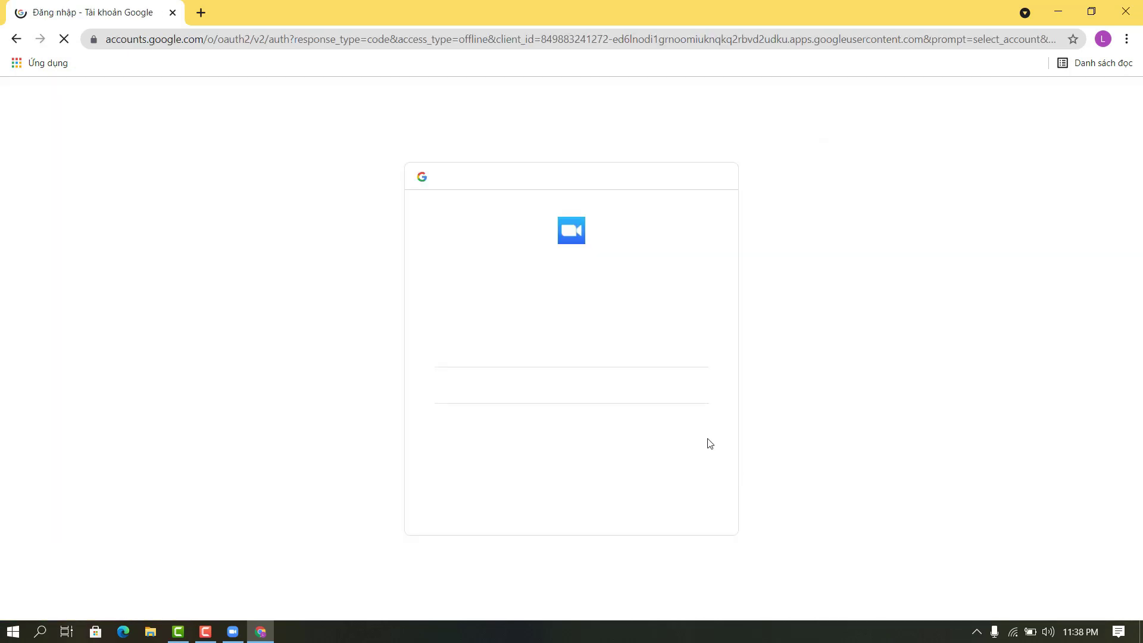
left_click(517, 340)
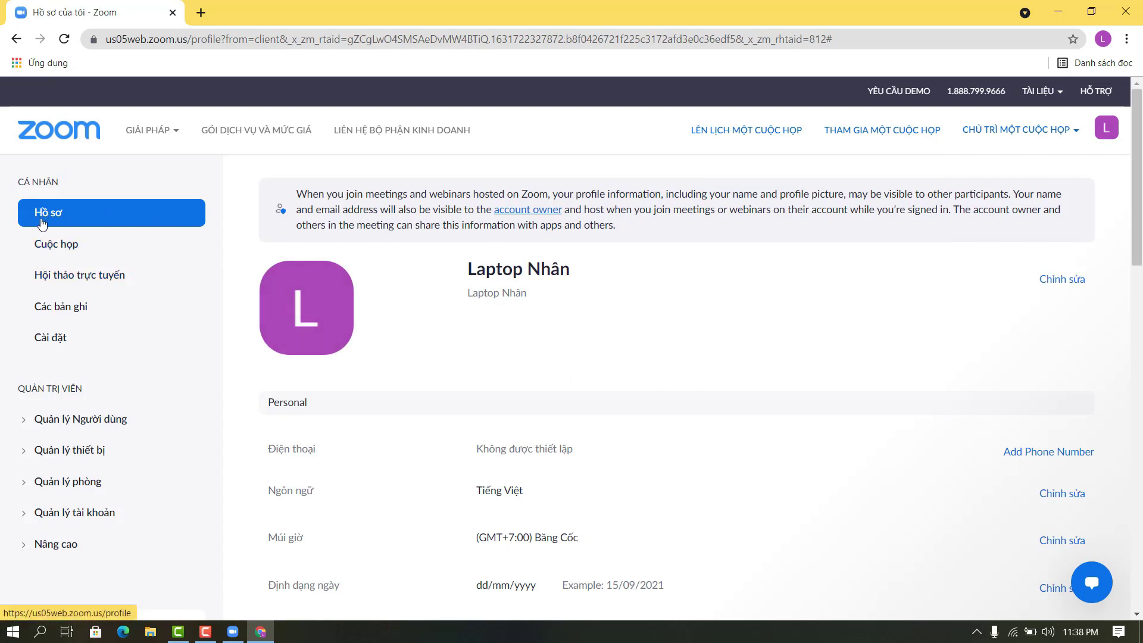
- Change the profile language to English, save it, and dismiss the All About Zoom pop-up
scroll(352, 294, "down", 3)
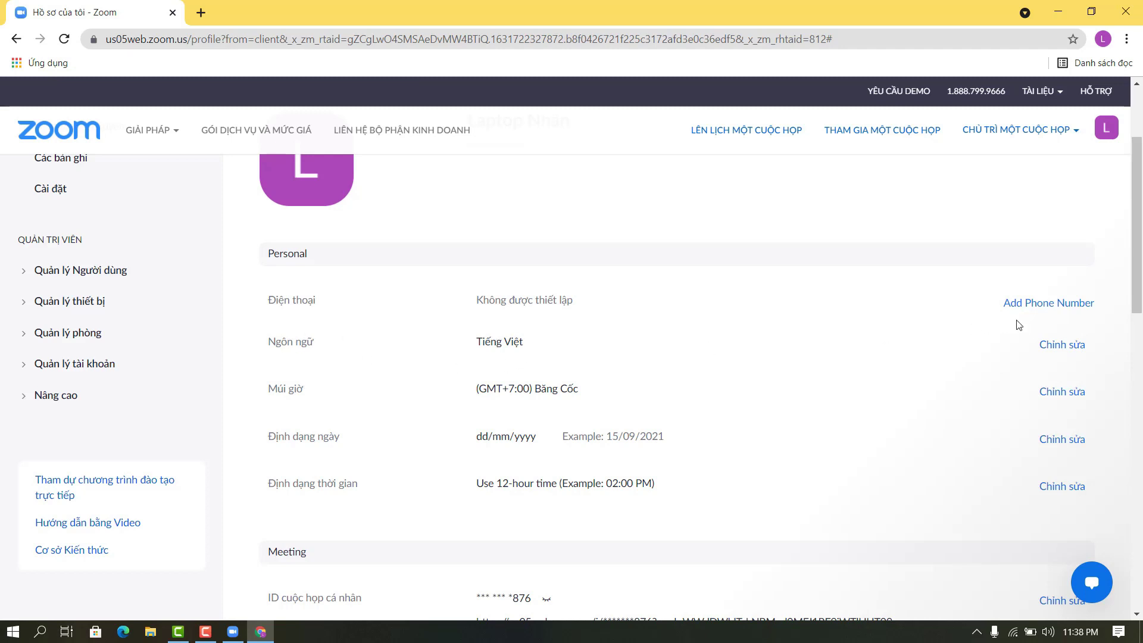
left_click(1062, 345)
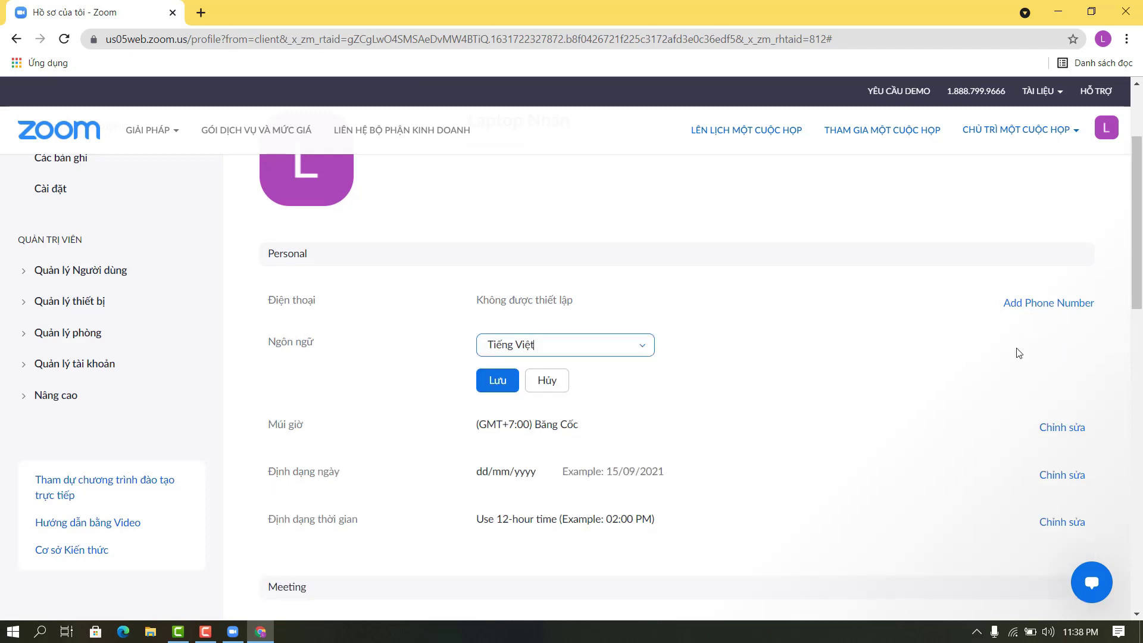
left_click(648, 352)
scroll(561, 388, "up", 5)
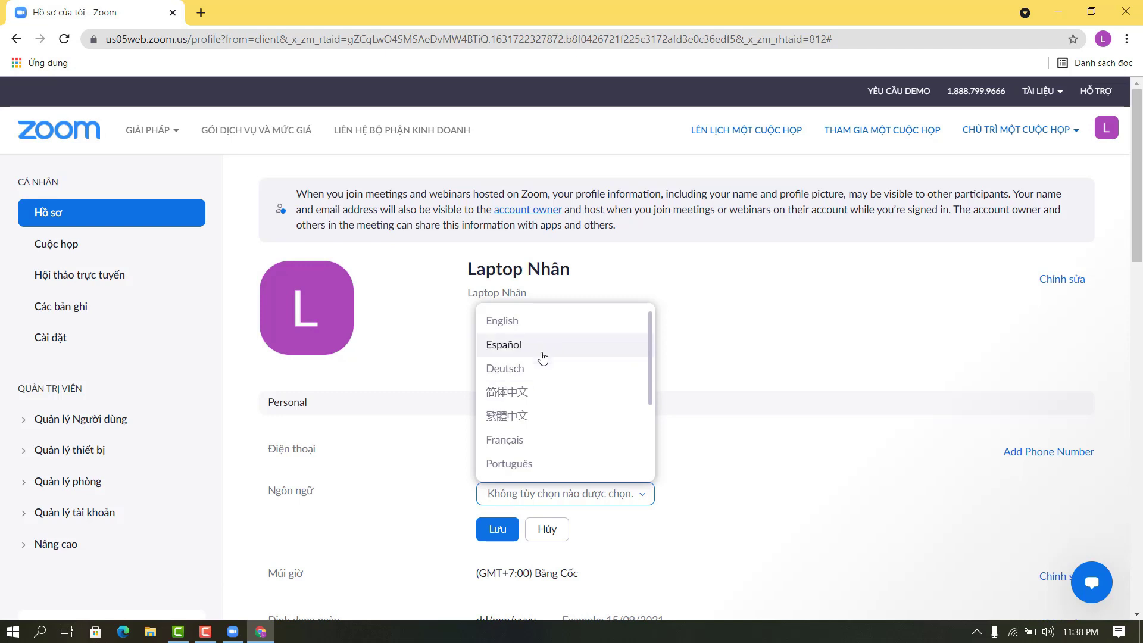
left_click(529, 322)
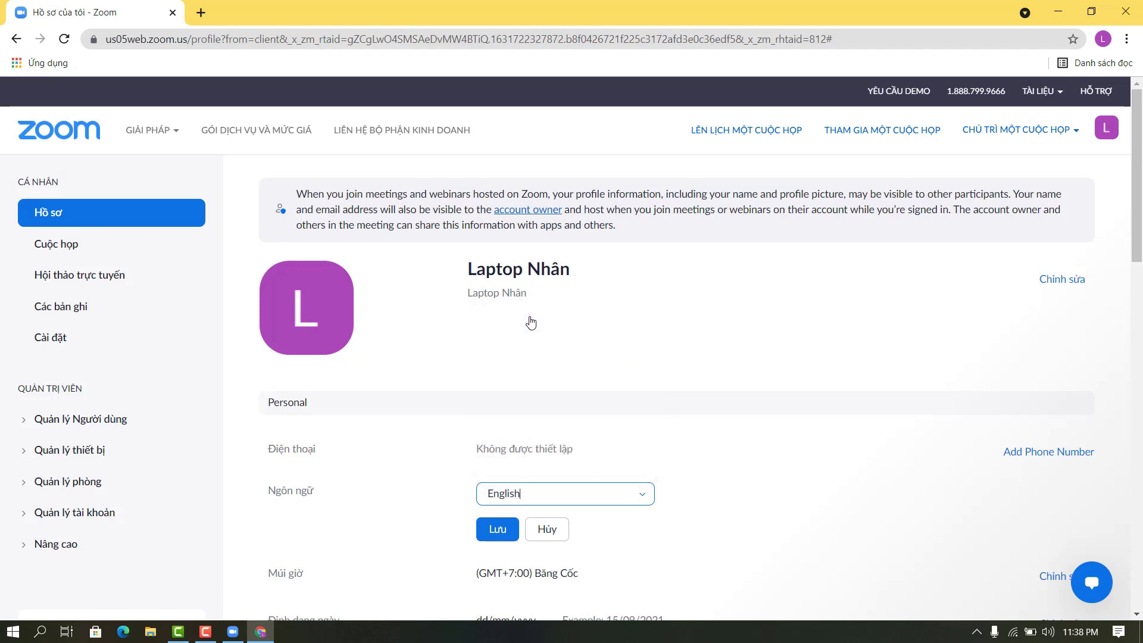
left_click(499, 532)
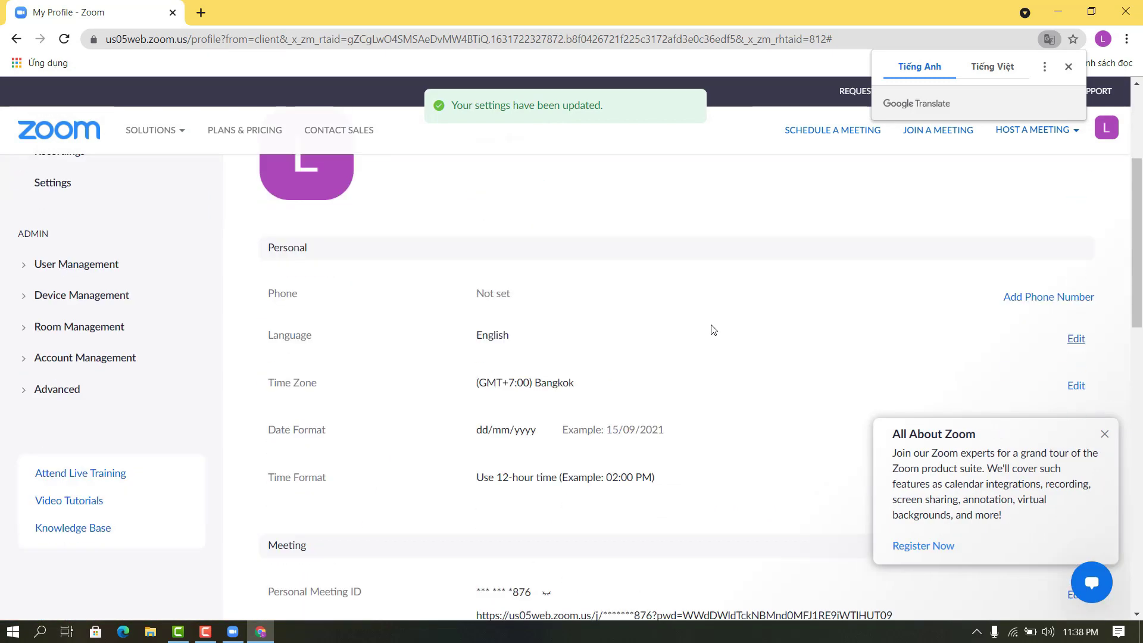
left_click(1105, 434)
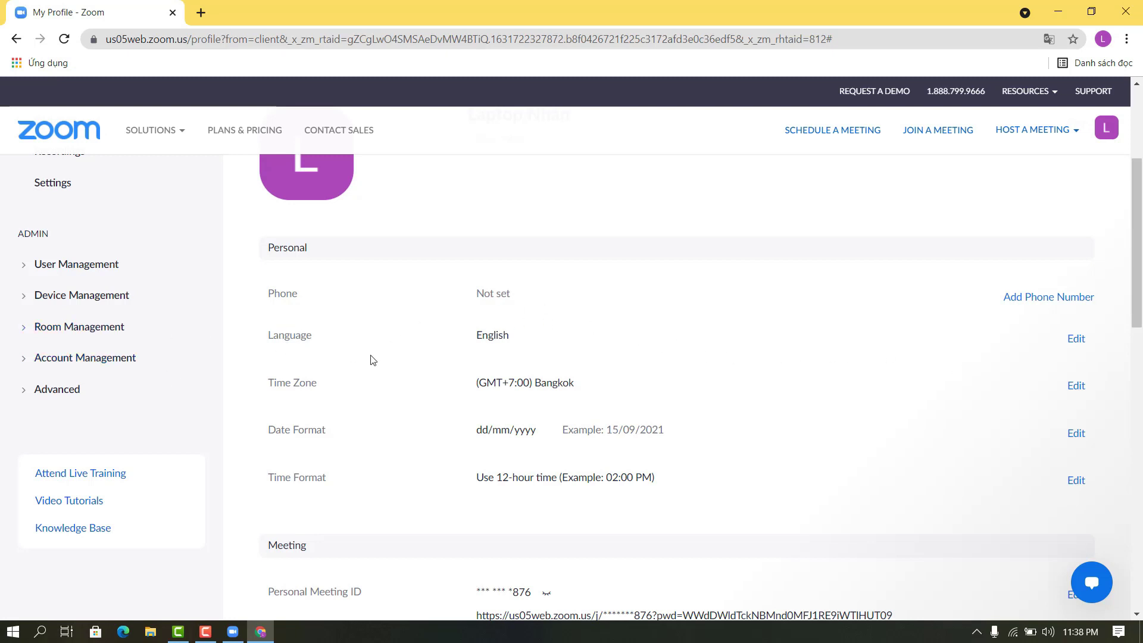
- Set the profile language to Tiếng Việt and save the change
scroll(65, 268, "up", 4)
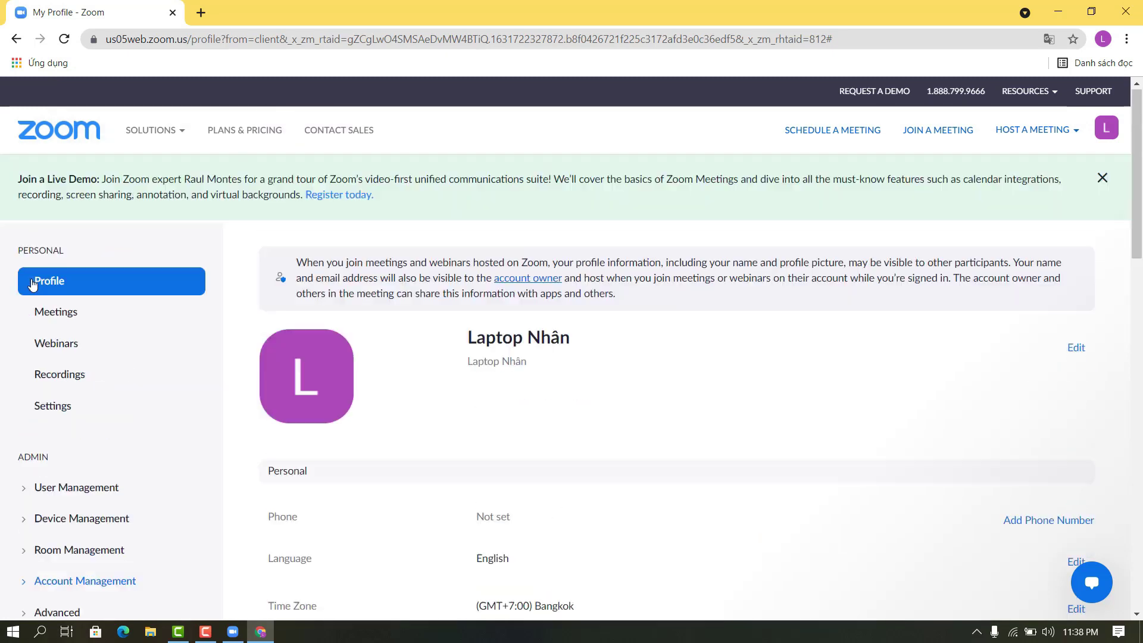
scroll(171, 313, "down", 2)
scroll(265, 351, "down", 1)
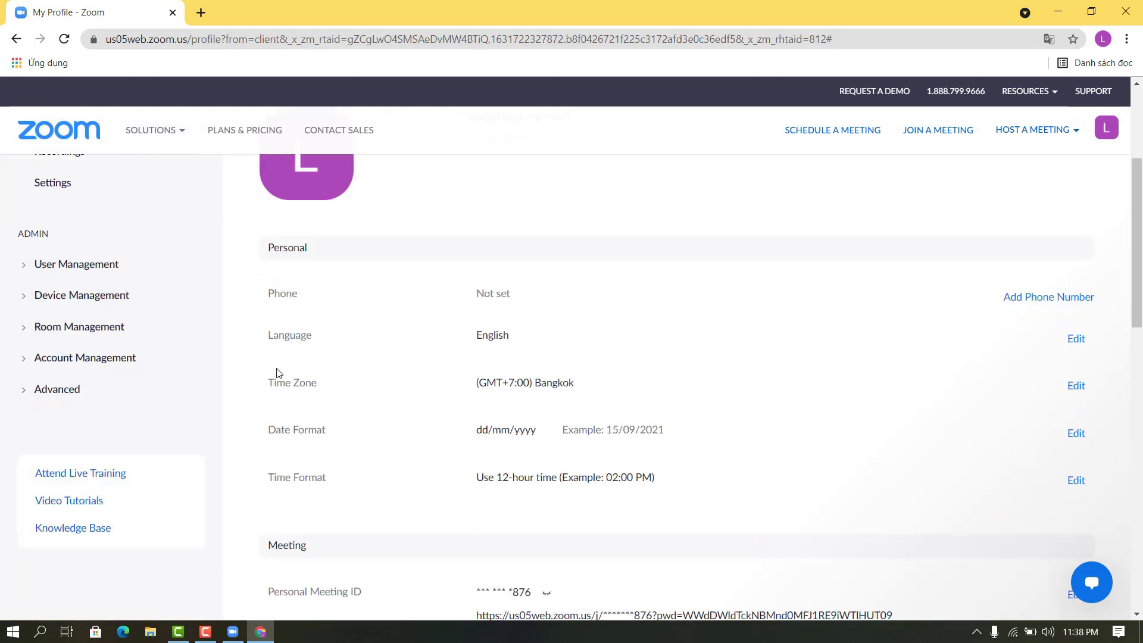
left_click(1076, 338)
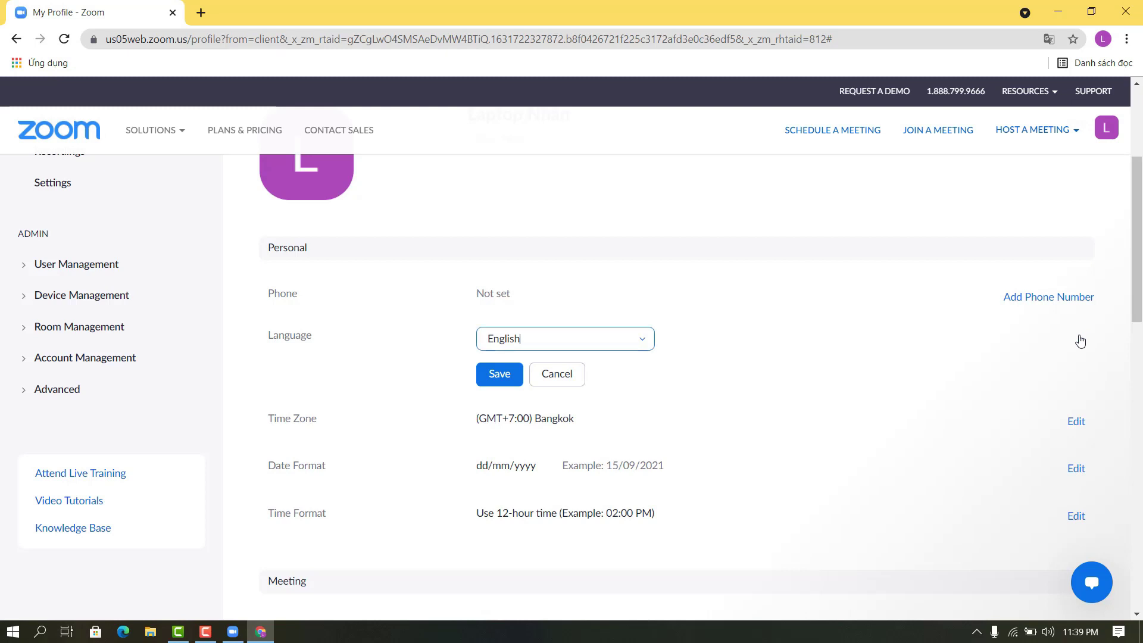
left_click(643, 339)
scroll(548, 429, "down", 2)
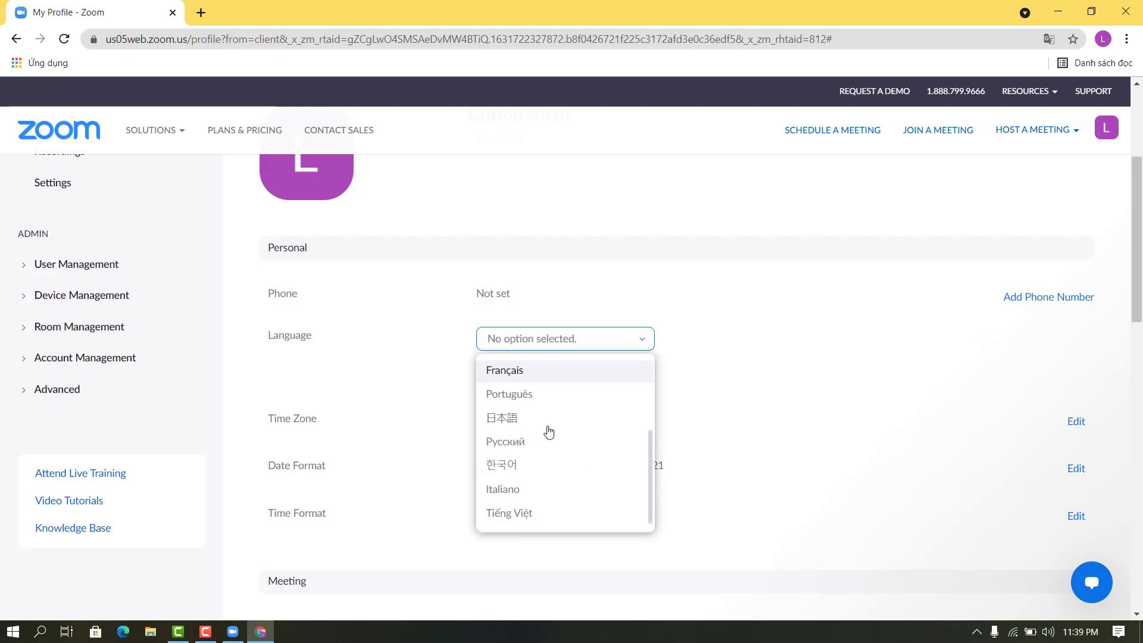
left_click(528, 515)
left_click(503, 374)
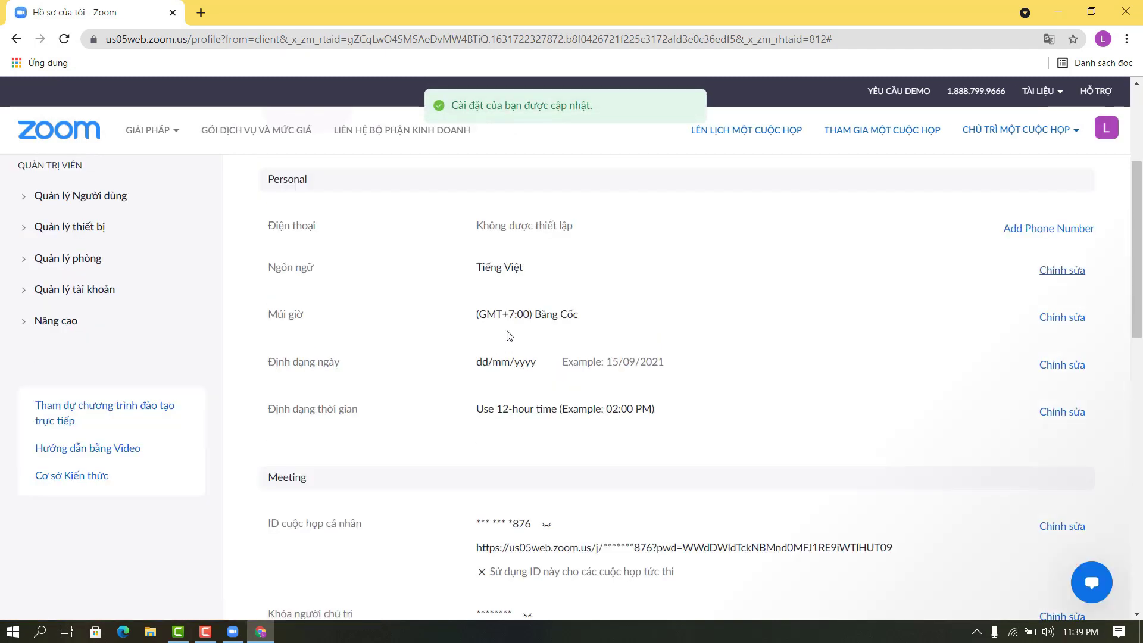
- Sign the account out of Zoom on all devices from the profile's sign-in section and acknowledge the desktop client's sign-out
scroll(516, 311, "down", 5)
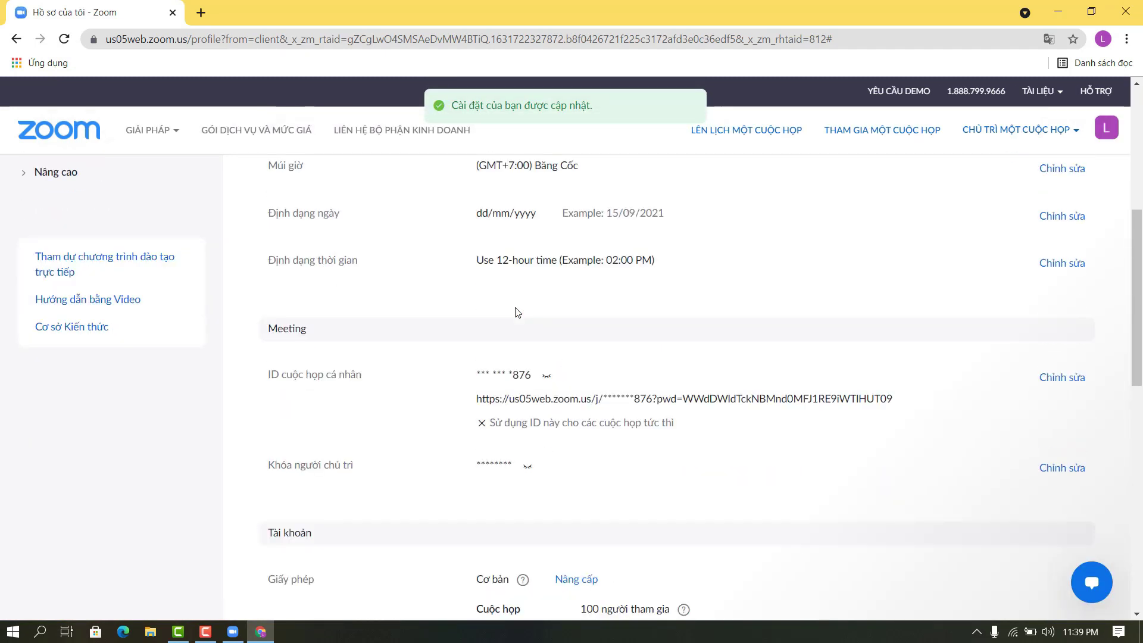
scroll(524, 300, "down", 3)
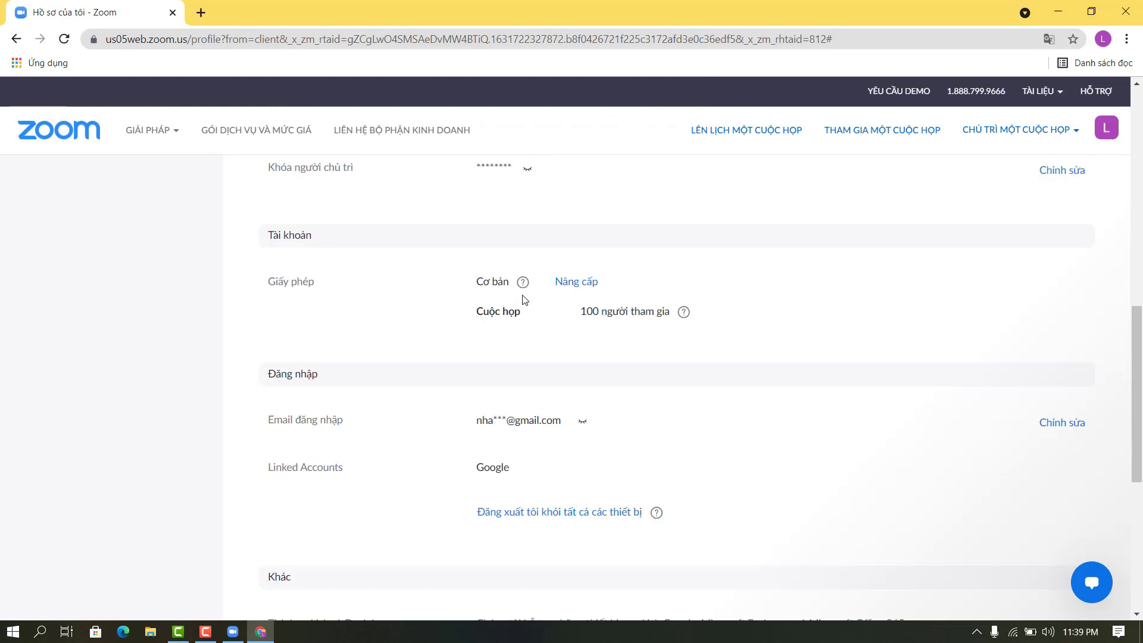
left_click_drag(1138, 362, 1142, 406)
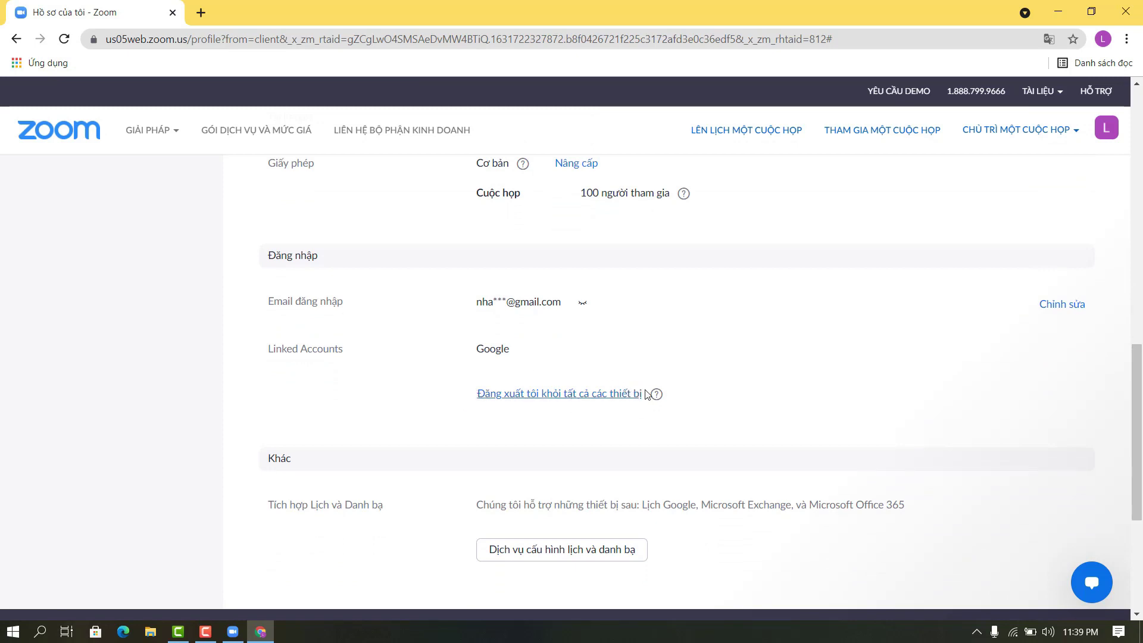
left_click(605, 402)
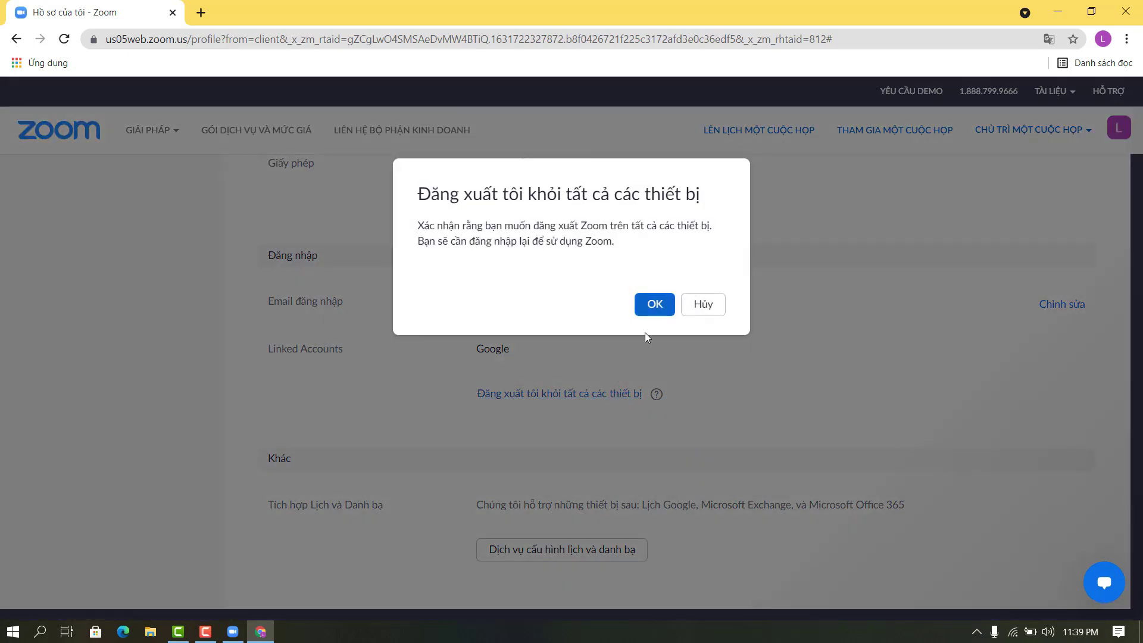
left_click(659, 305)
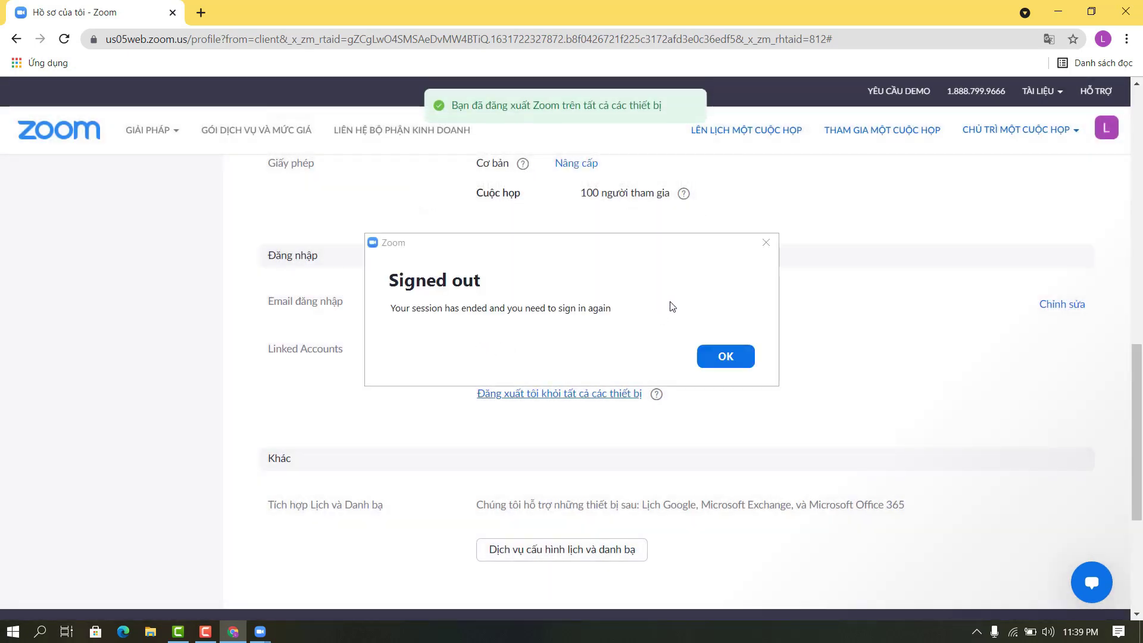
left_click(734, 356)
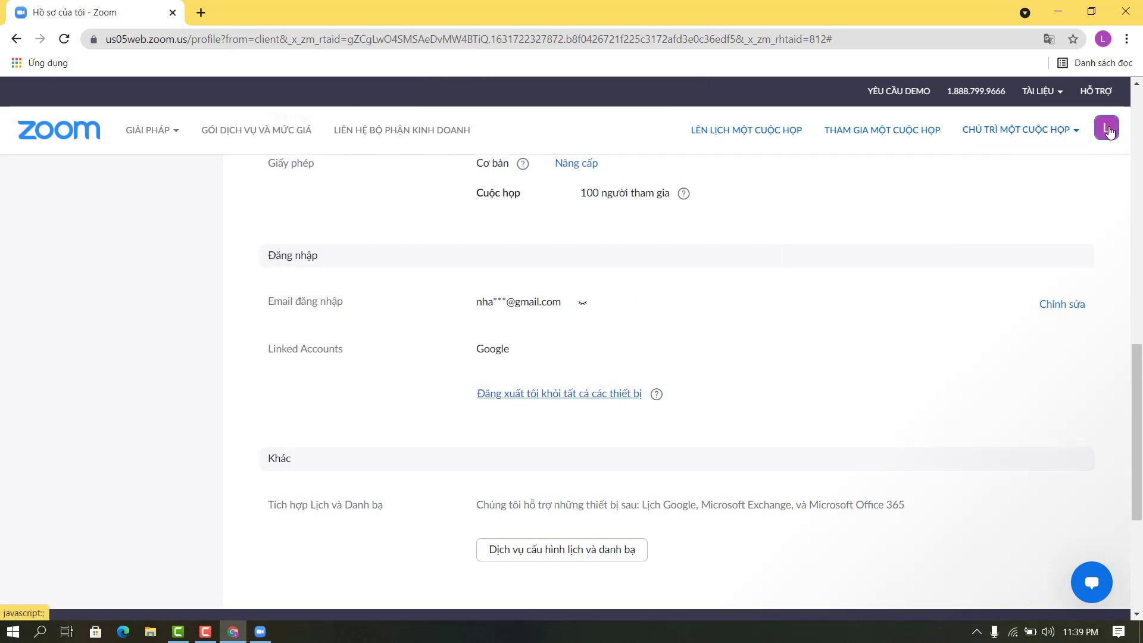
- Sign out of the Zoom website, then close the browser and the Zoom Cloud Meetings sign-in window
left_click(1111, 130)
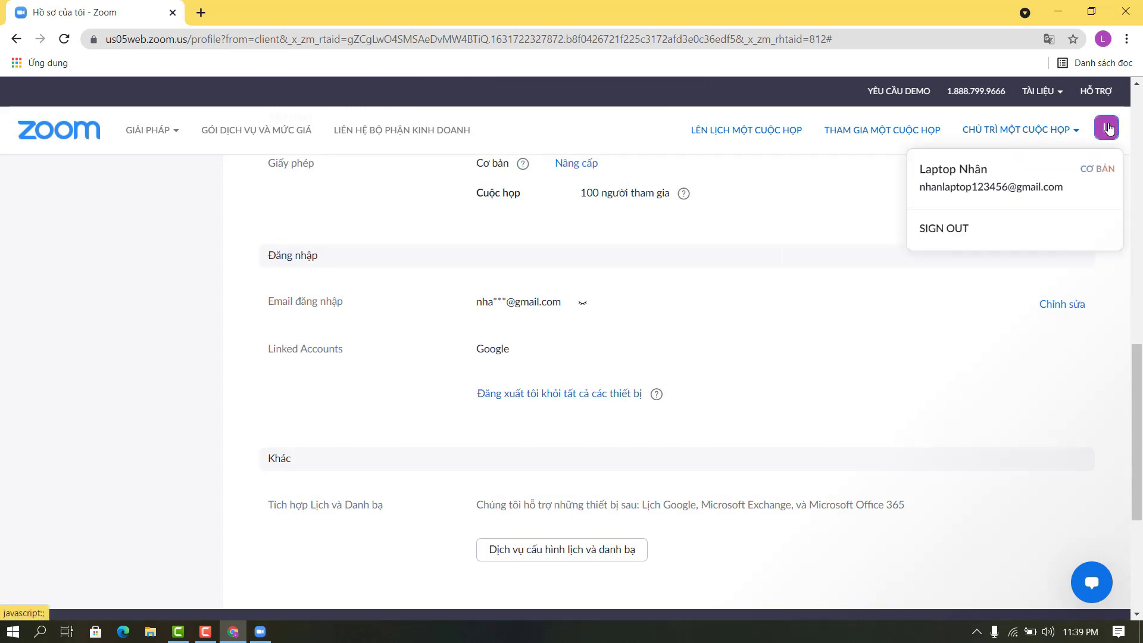
left_click(955, 233)
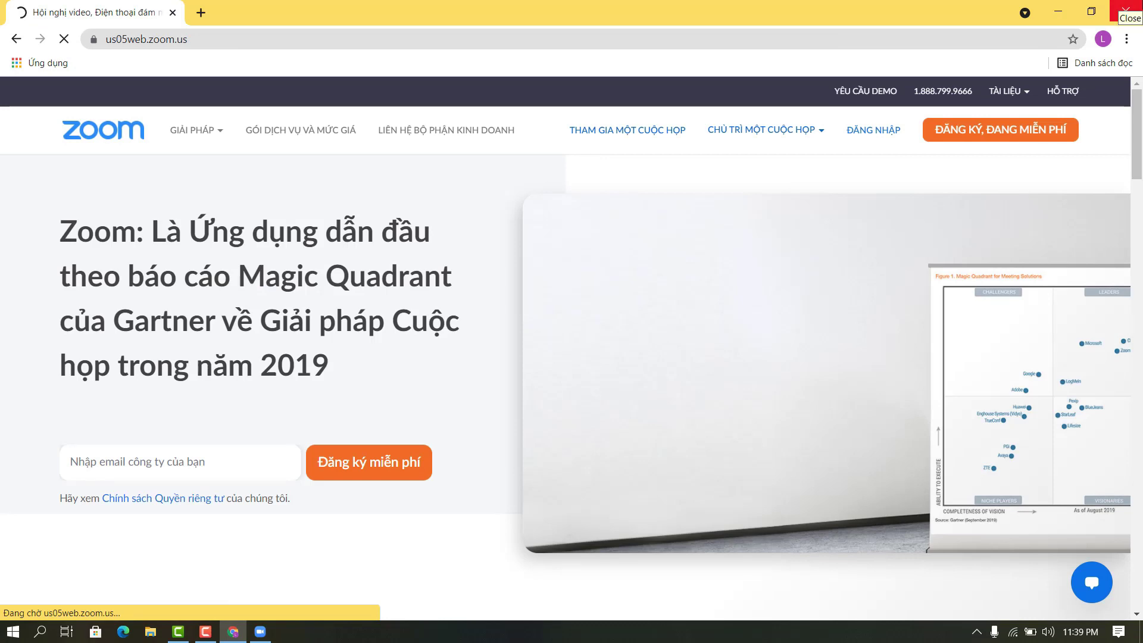
left_click(1126, 8)
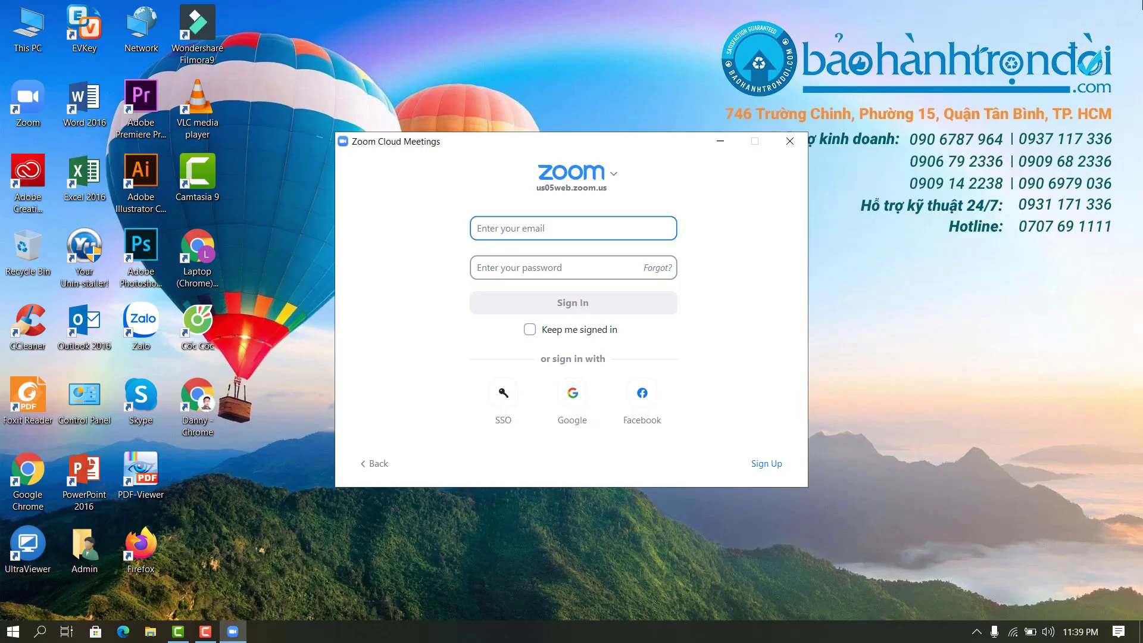
left_click(791, 143)
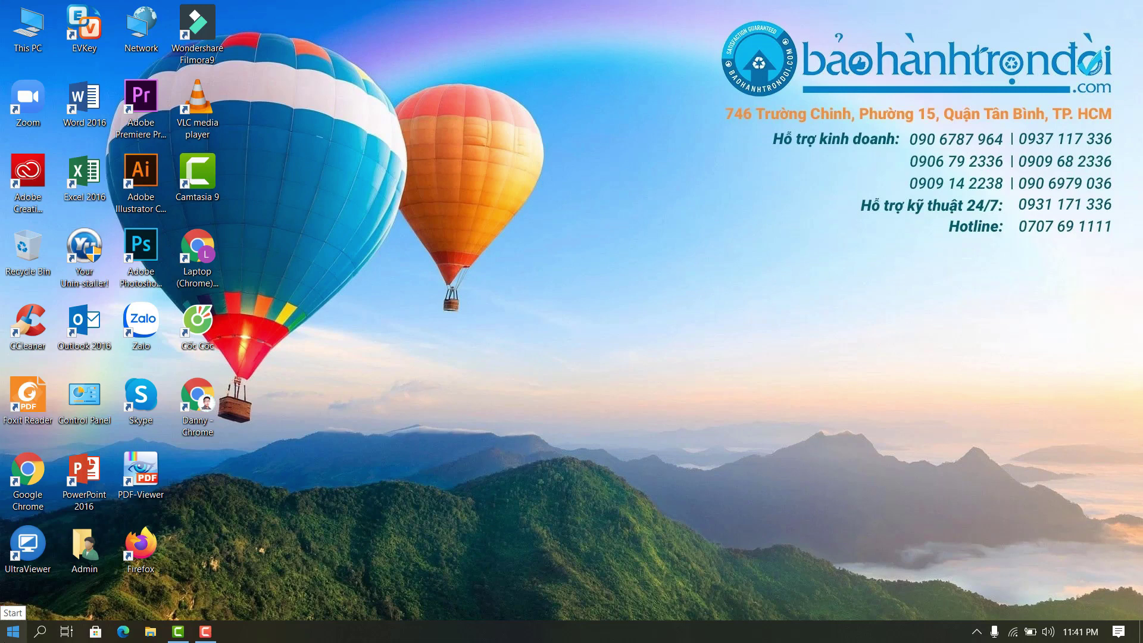
- Search Windows for "control", open Control Panel's list of installed programs to uninstall, and locate the Zoom entry
left_click(13, 631)
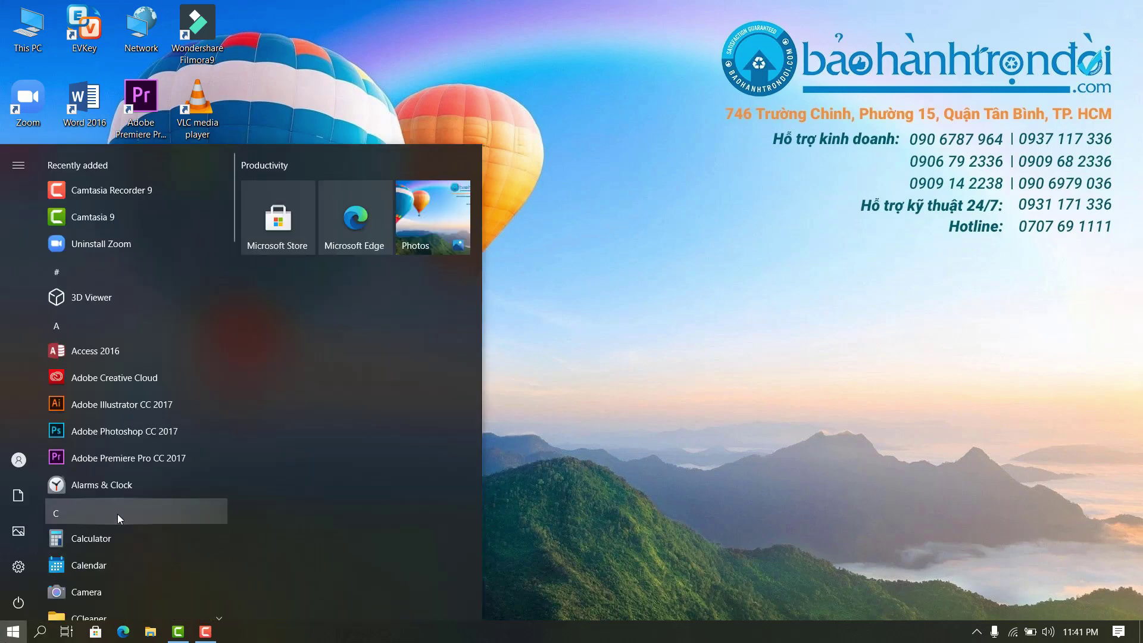
type("c")
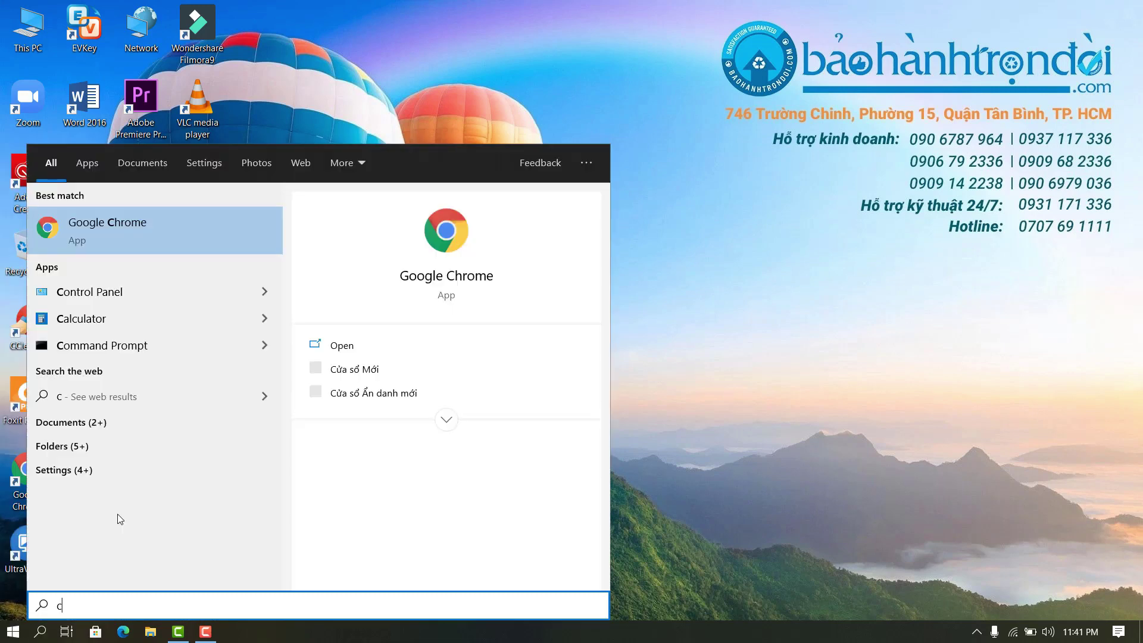
type("ontrol")
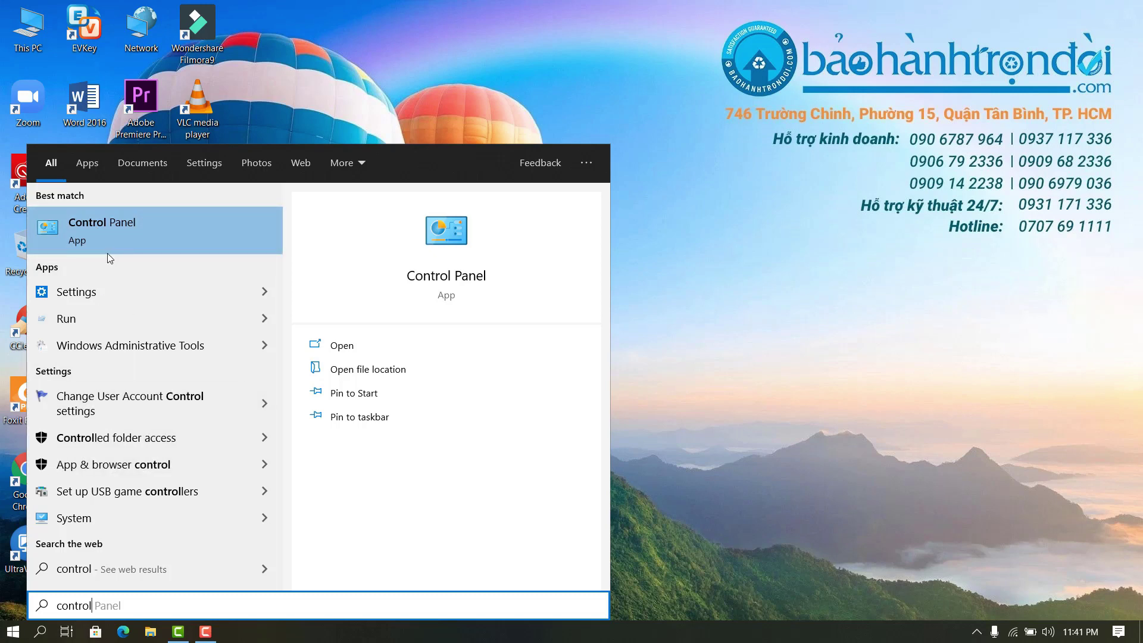
left_click(123, 251)
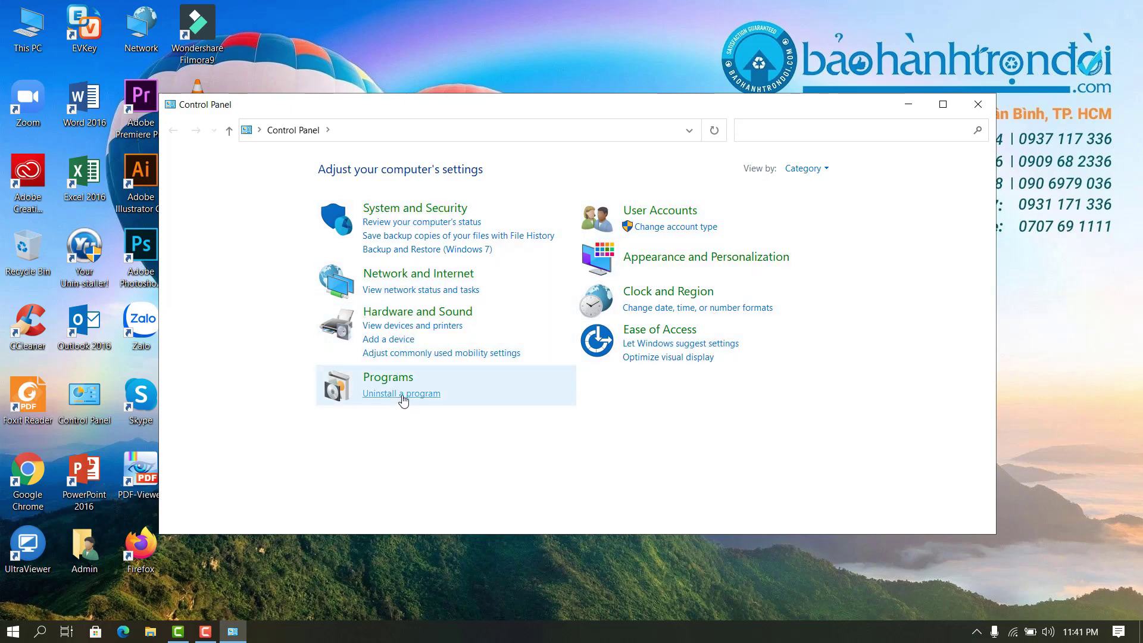
left_click(423, 398)
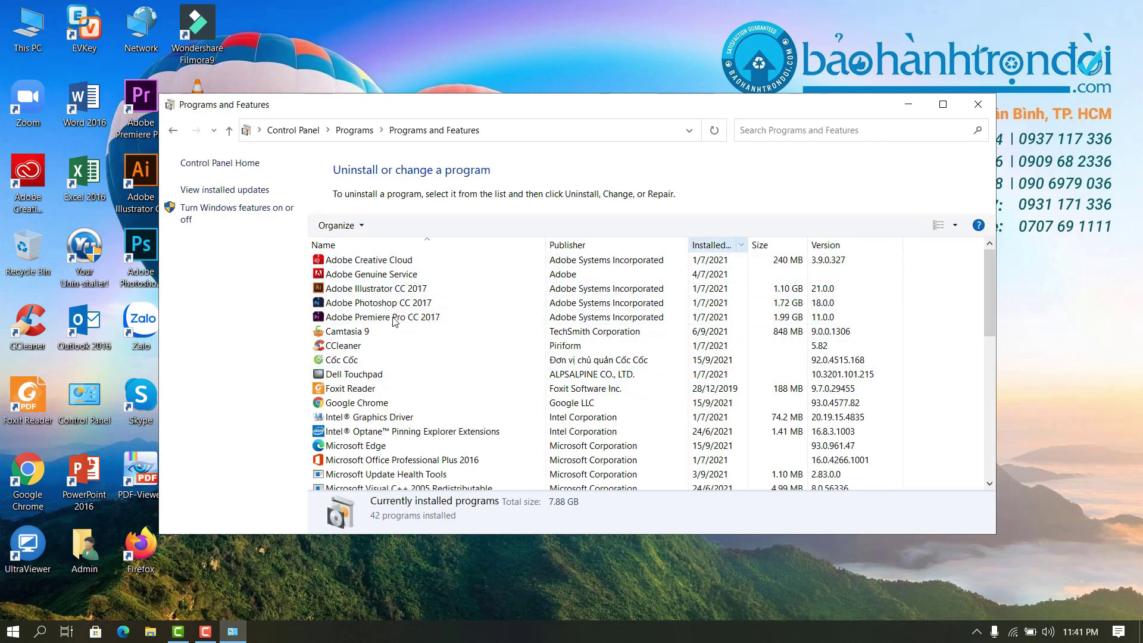
scroll(394, 313, "down", 9)
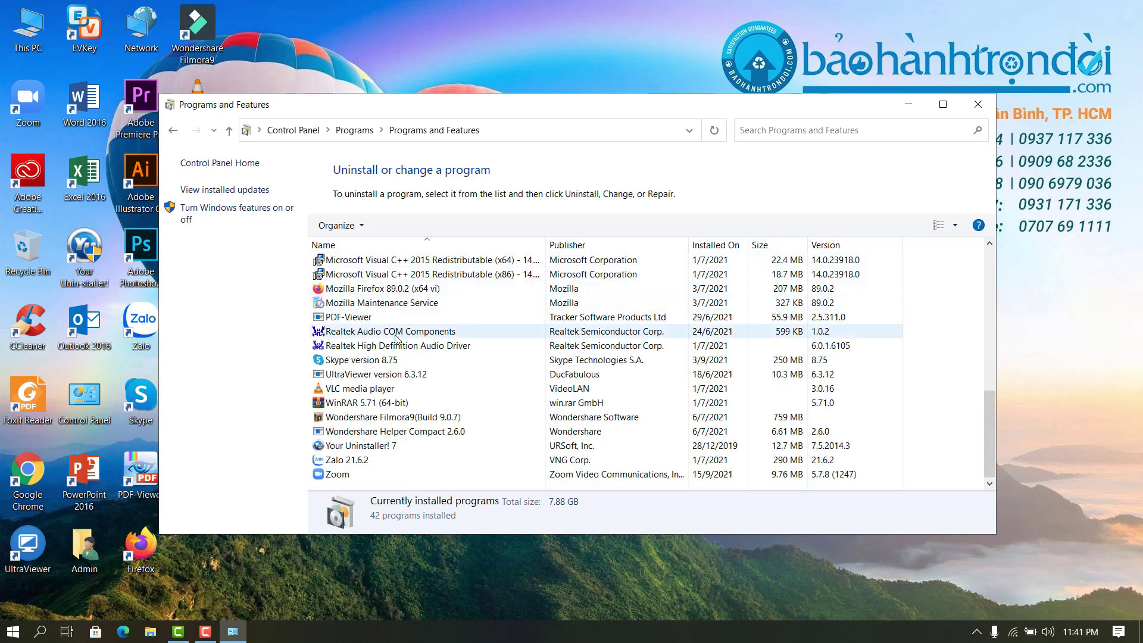
scroll(393, 390, "up", 4)
scroll(393, 390, "down", 4)
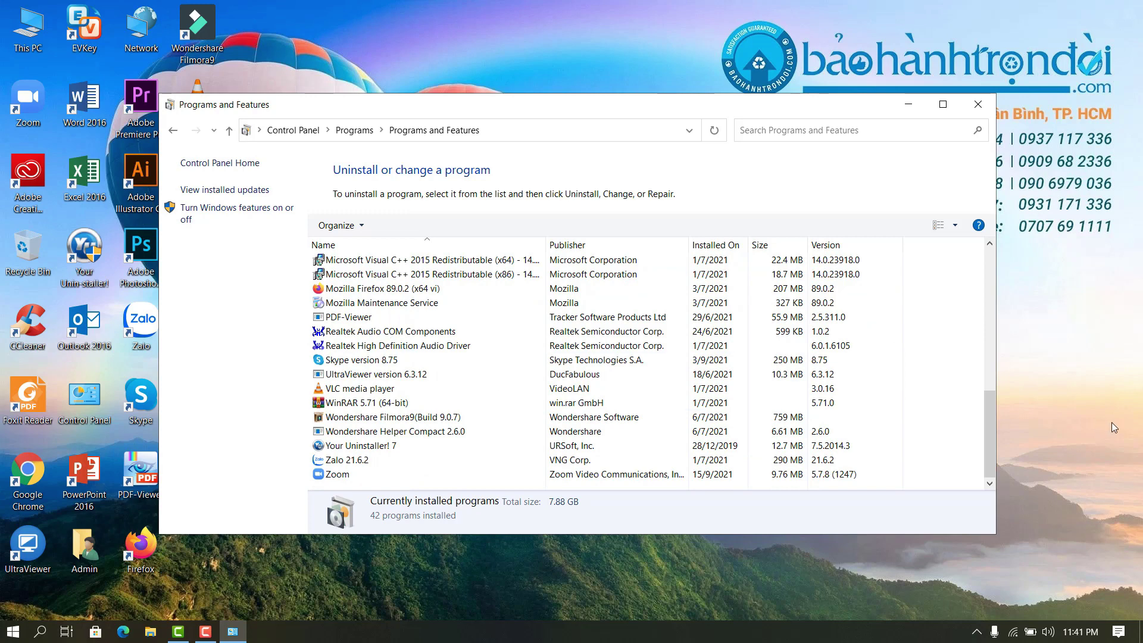
- Uninstall Zoom from the installed programs list and close Programs and Features
left_click_drag(989, 408, 988, 438)
double_click(338, 474)
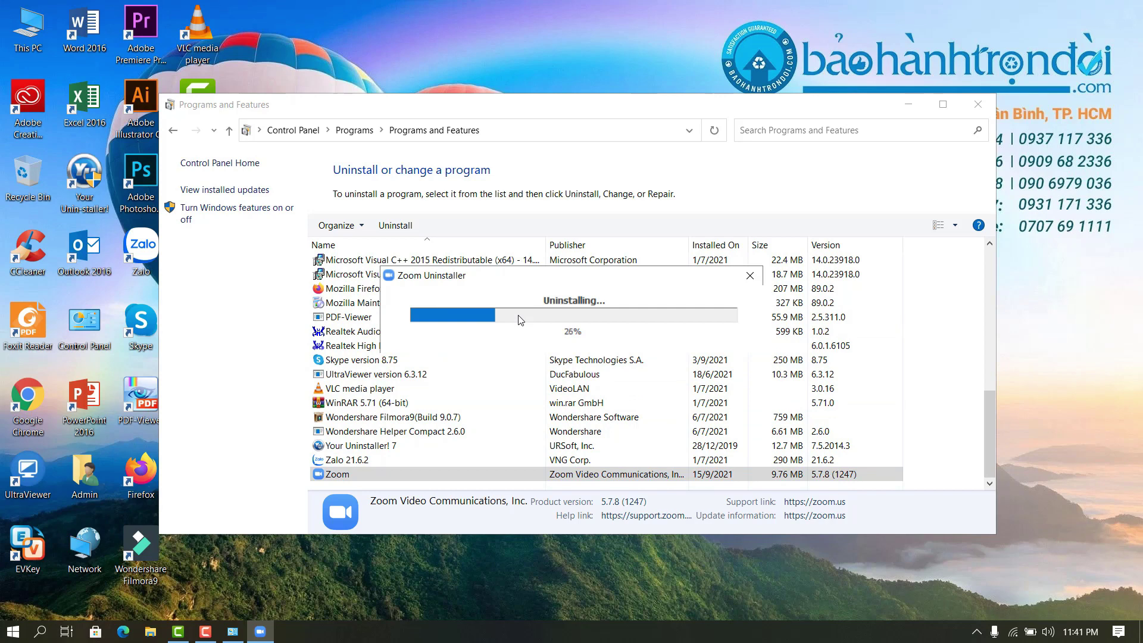
scroll(455, 320, "up", 9)
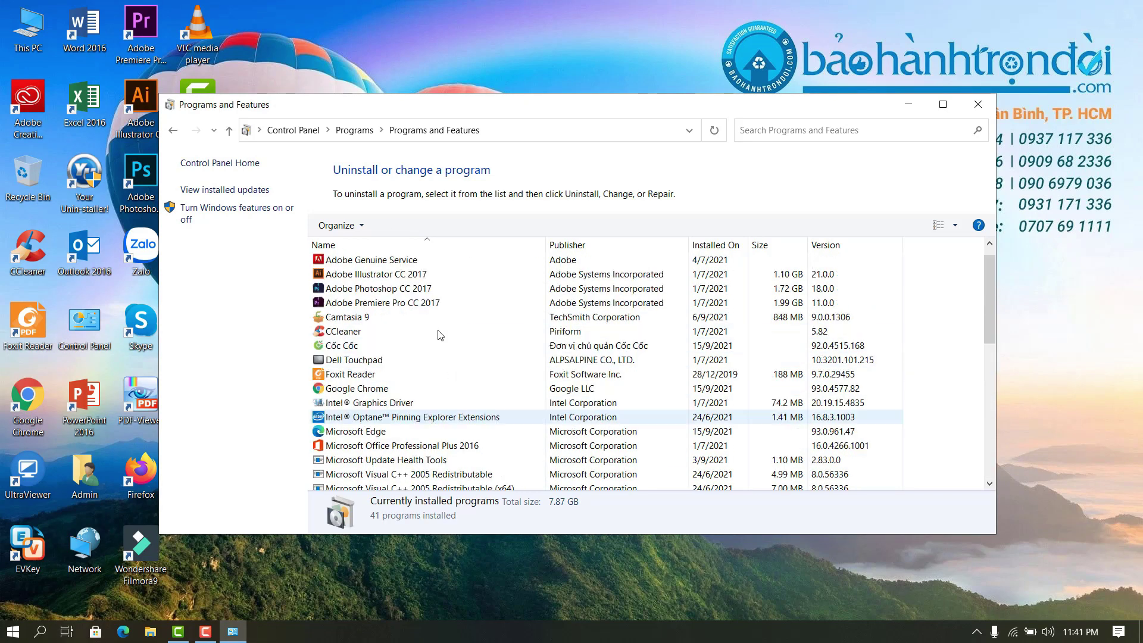
left_click(979, 106)
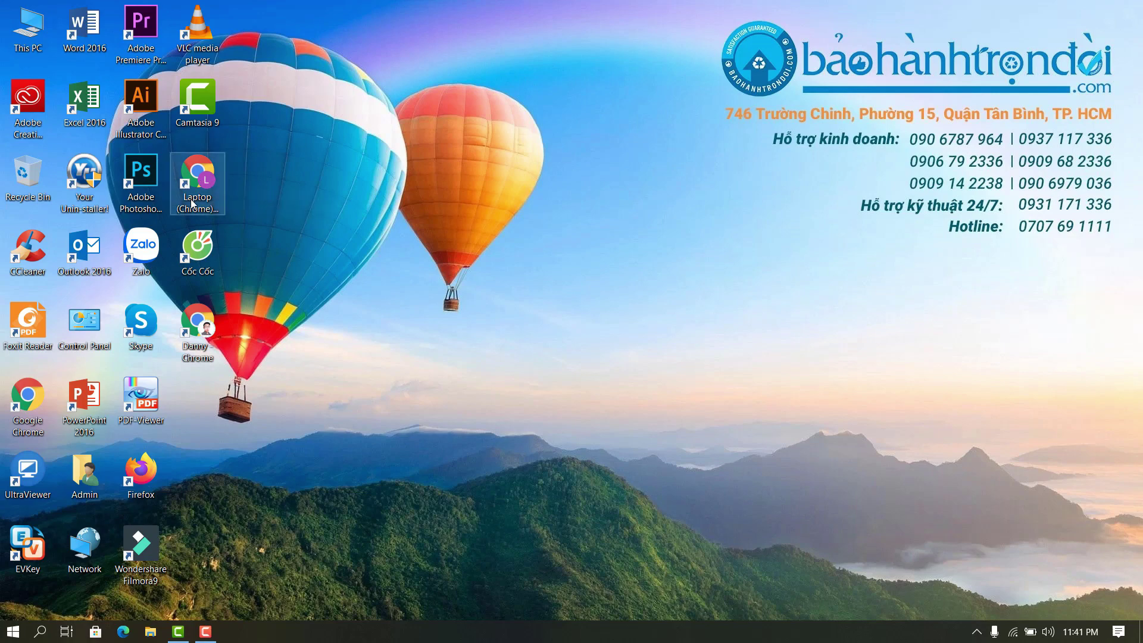
- Open Chrome with the Laptop profile shortcut and go to zoom.us/download
double_click(204, 186)
left_click(286, 37)
type("zoo")
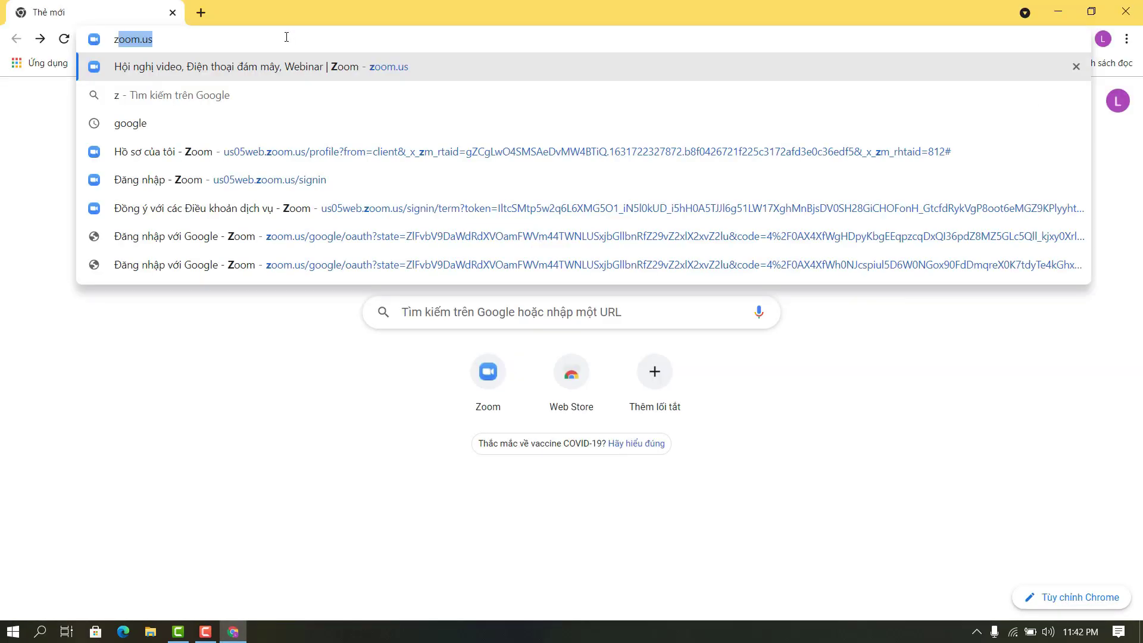
type("m.us")
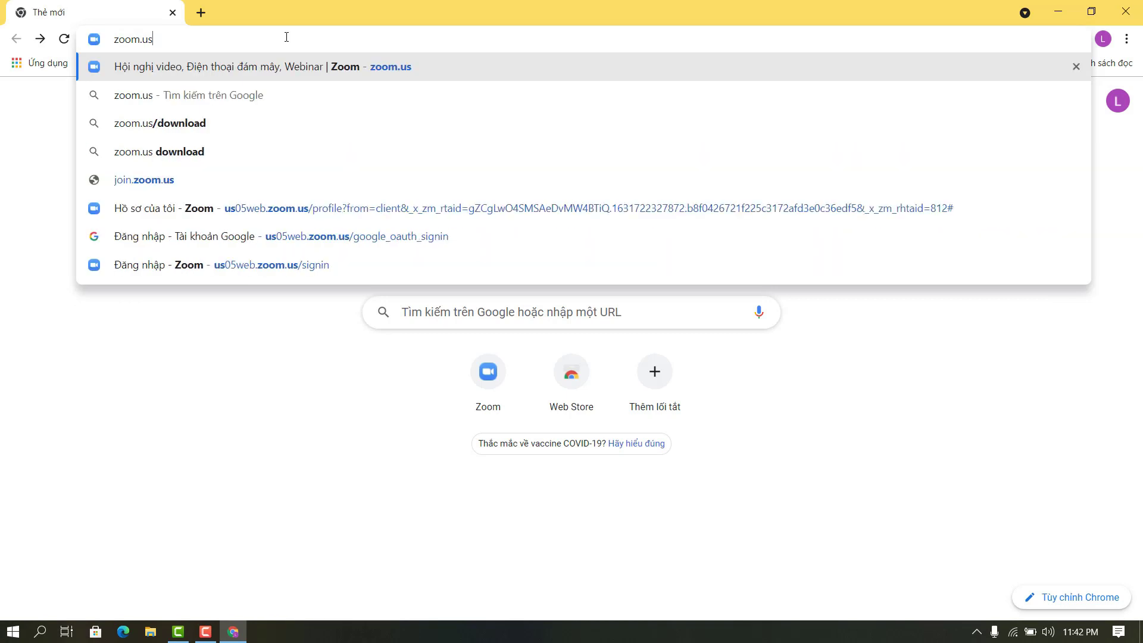
type("/dow")
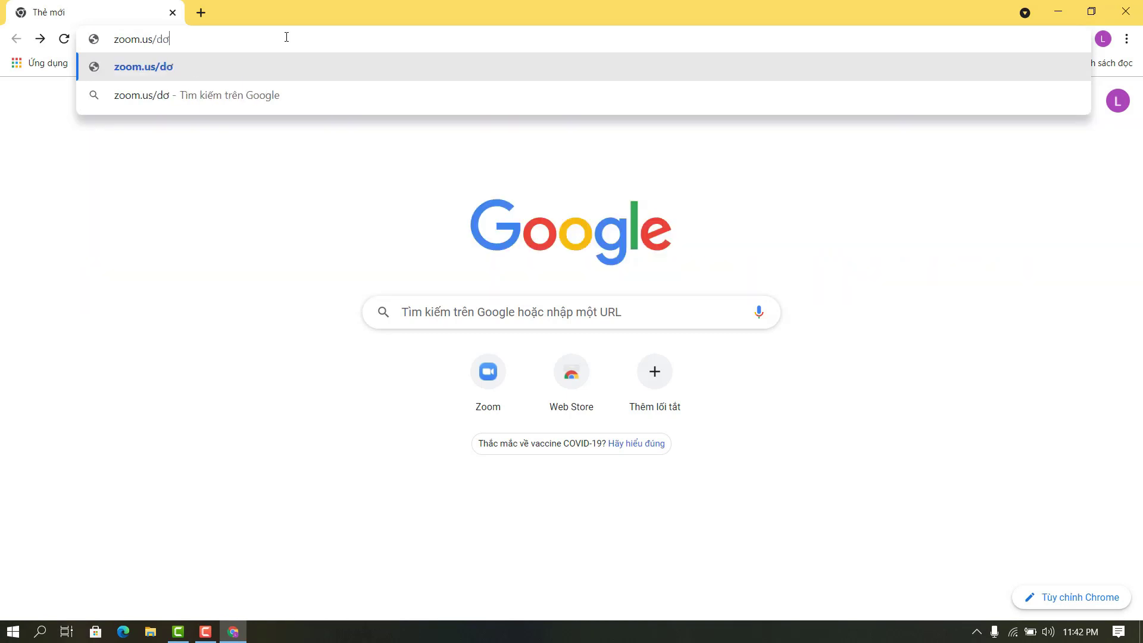
type("nload")
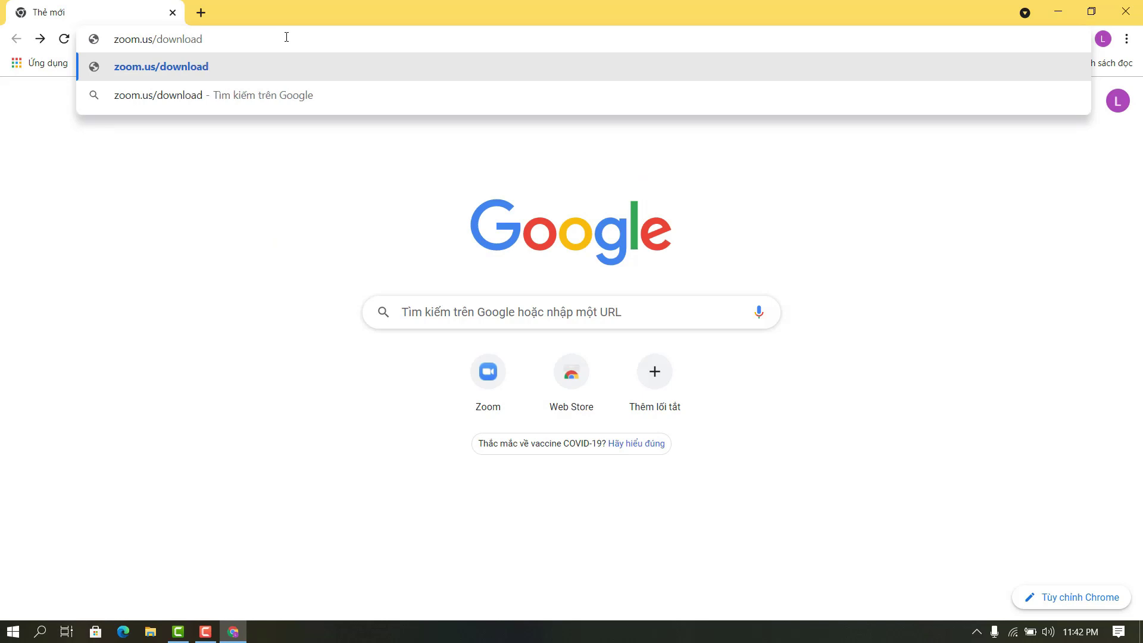
key("Return")
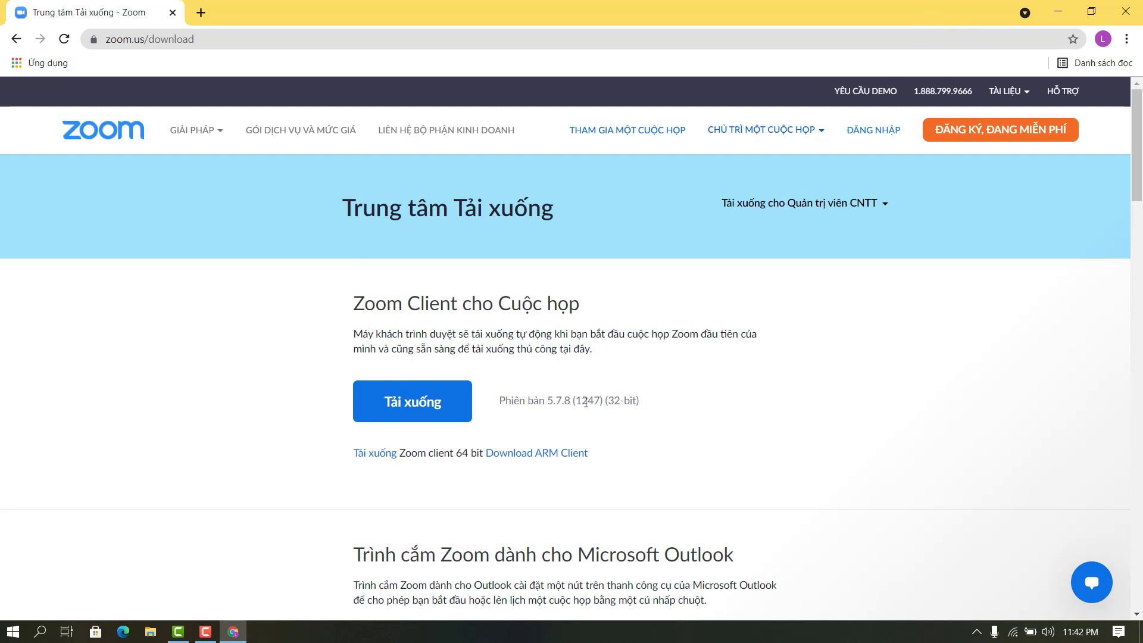
- Minimize the browser, examine the system type in This PC's properties, and close the Settings window
right_click(936, 159)
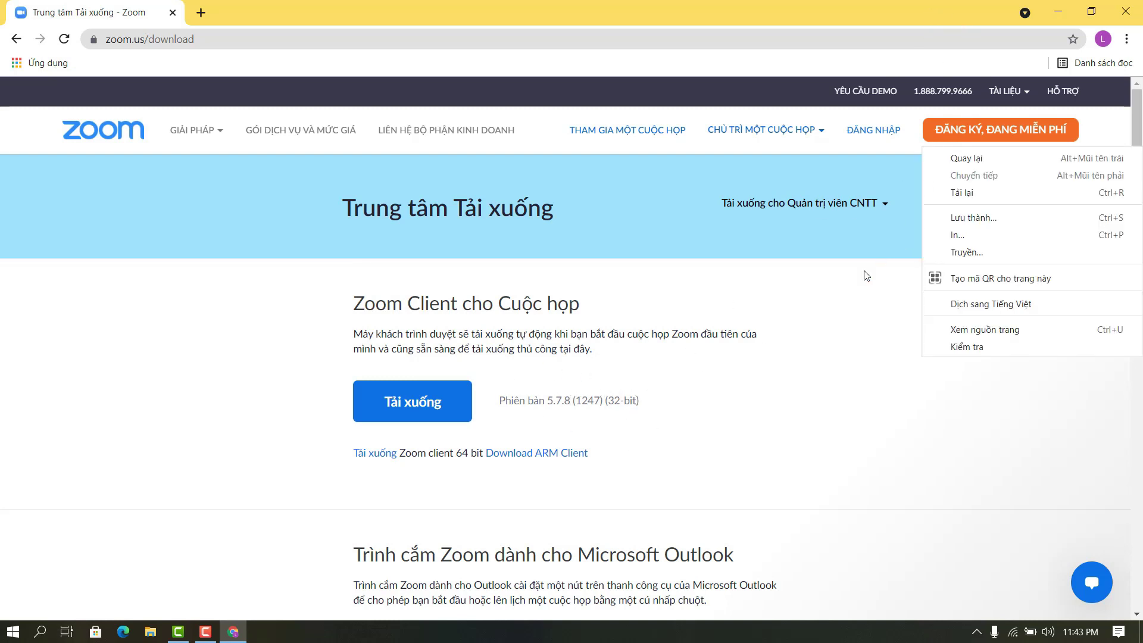
left_click(913, 194)
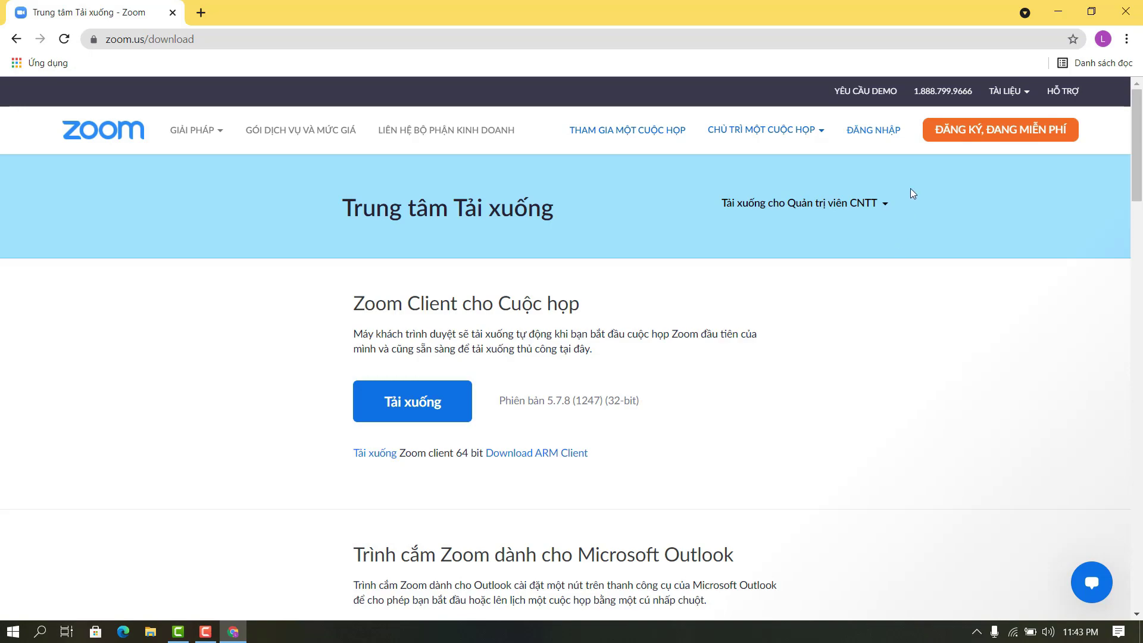
left_click(1064, 16)
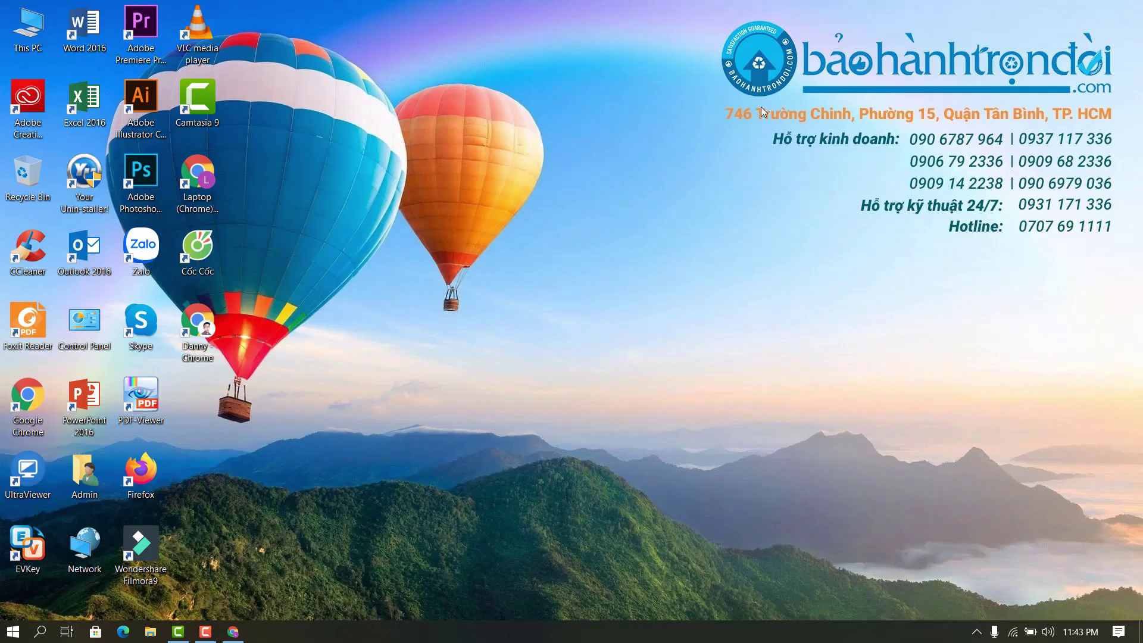
right_click(28, 35)
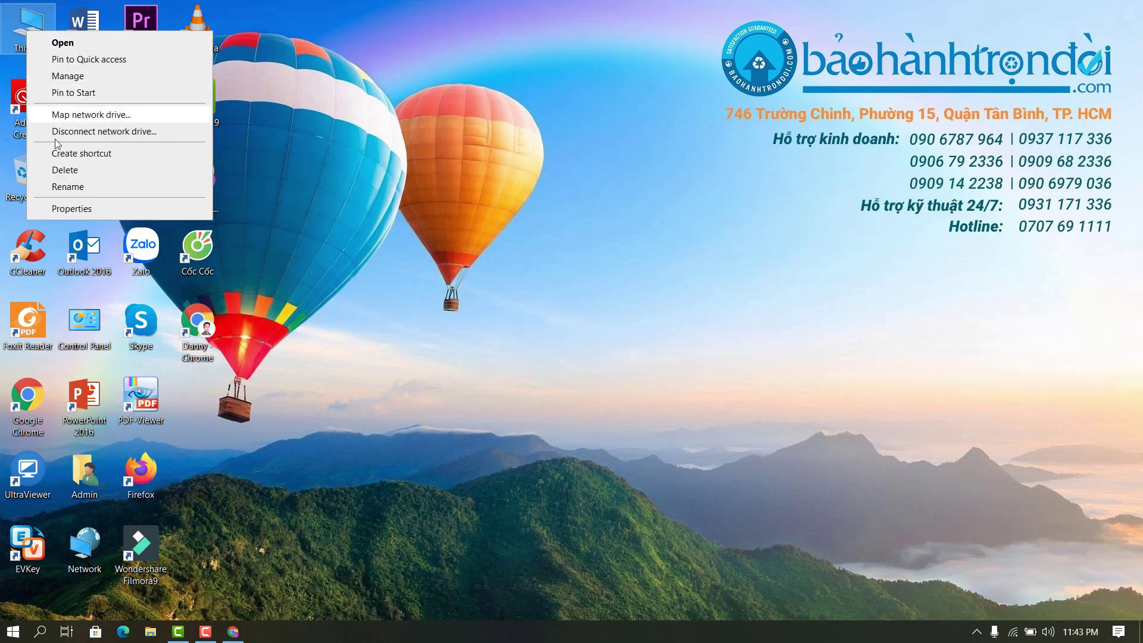
left_click(69, 213)
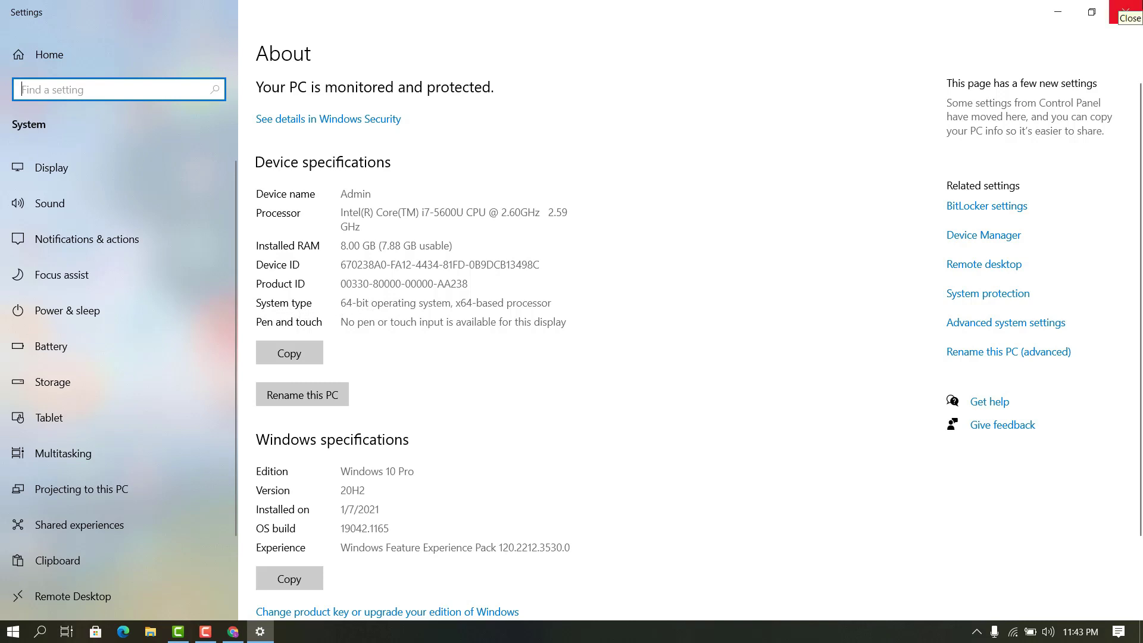
left_click(1125, 10)
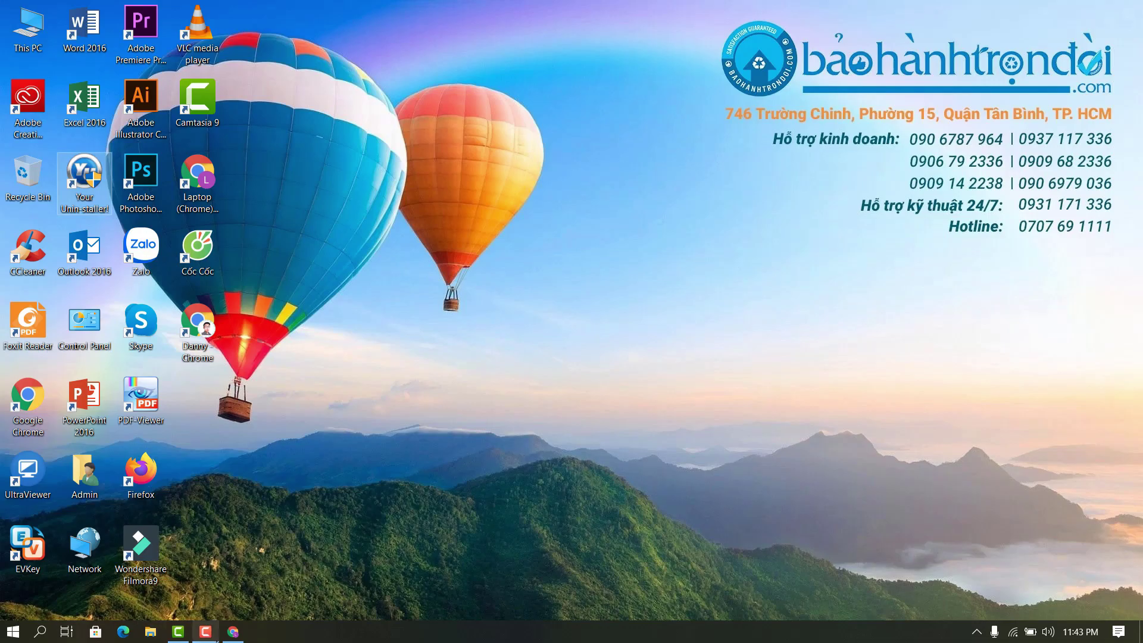
- Return to the Zoom download page in Chrome, download the 64-bit Zoom client, run its installer, and close the browser
left_click(233, 631)
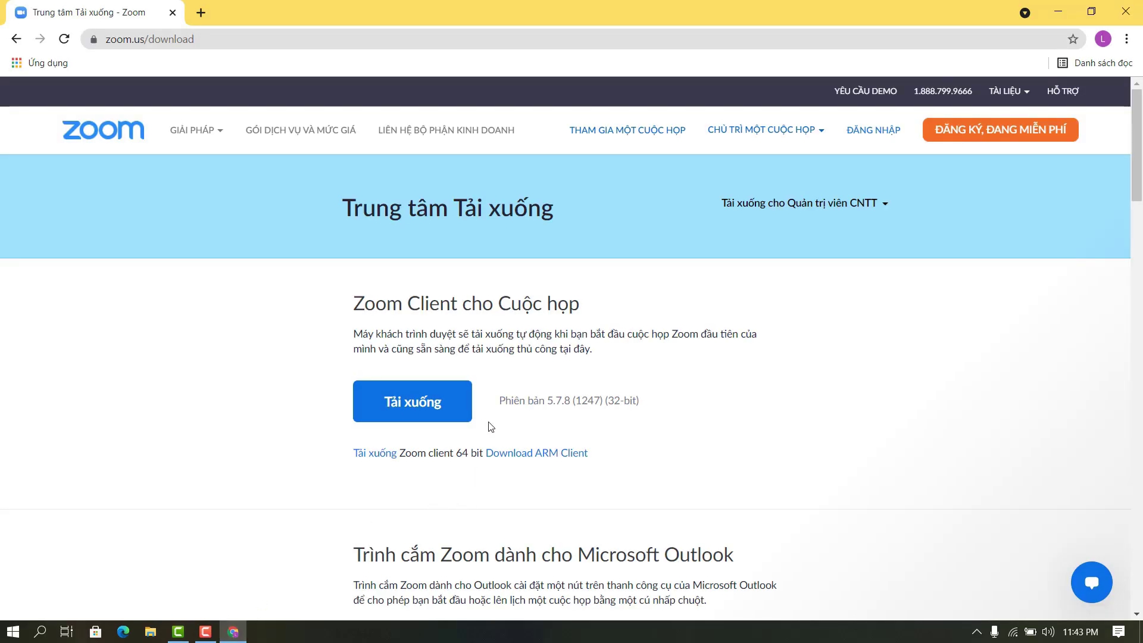
scroll(492, 427, "down", 1)
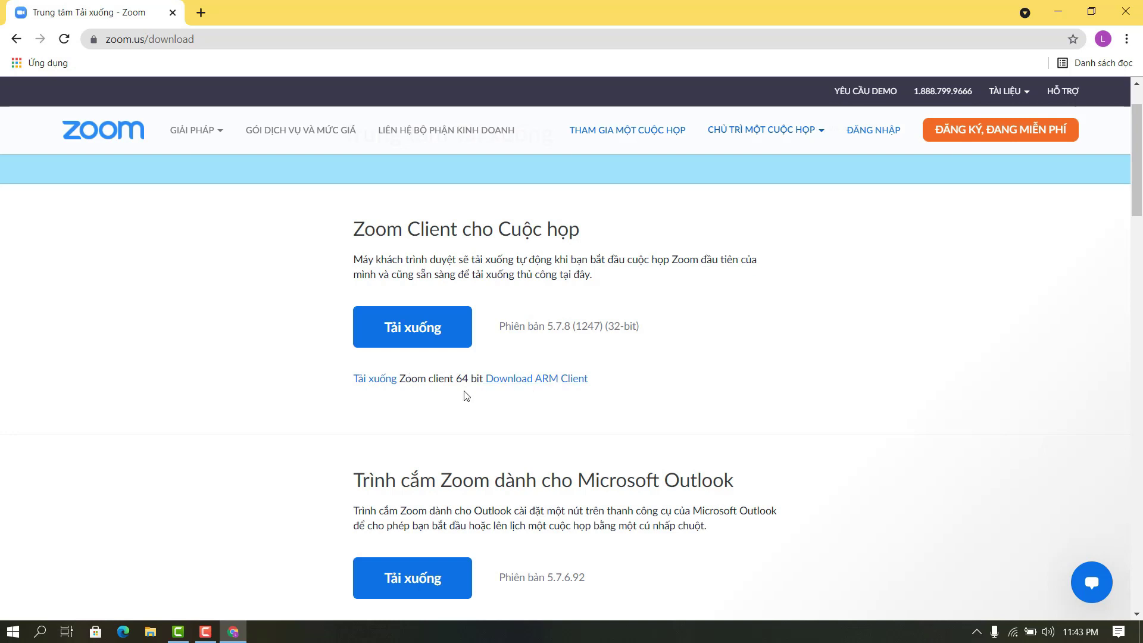
left_click(380, 382)
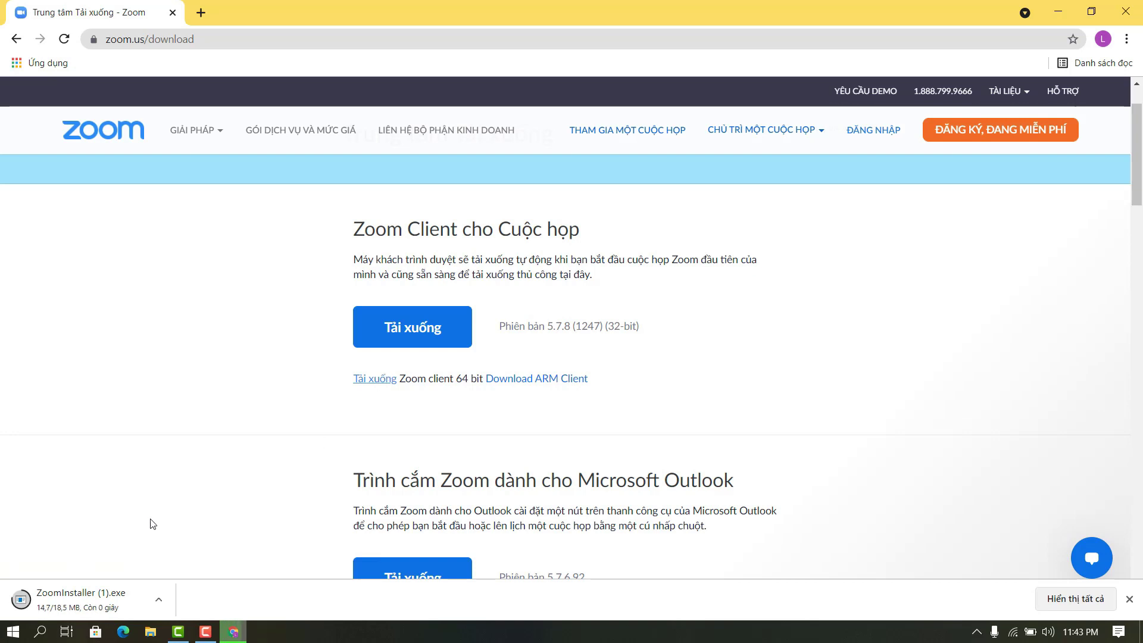
left_click(99, 602)
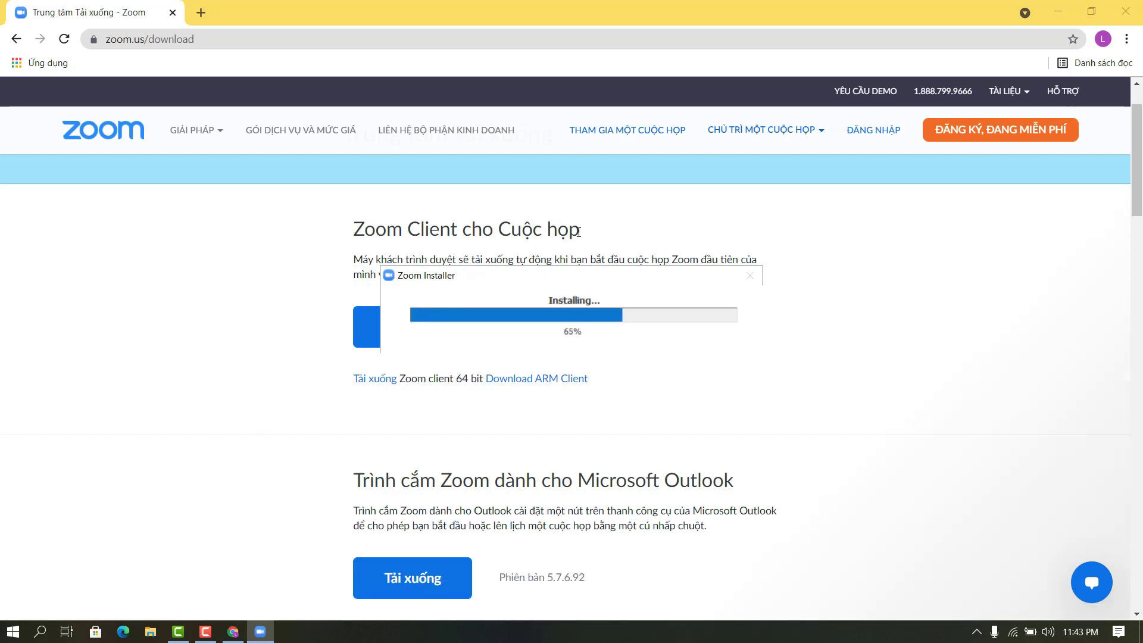
left_click(1137, 6)
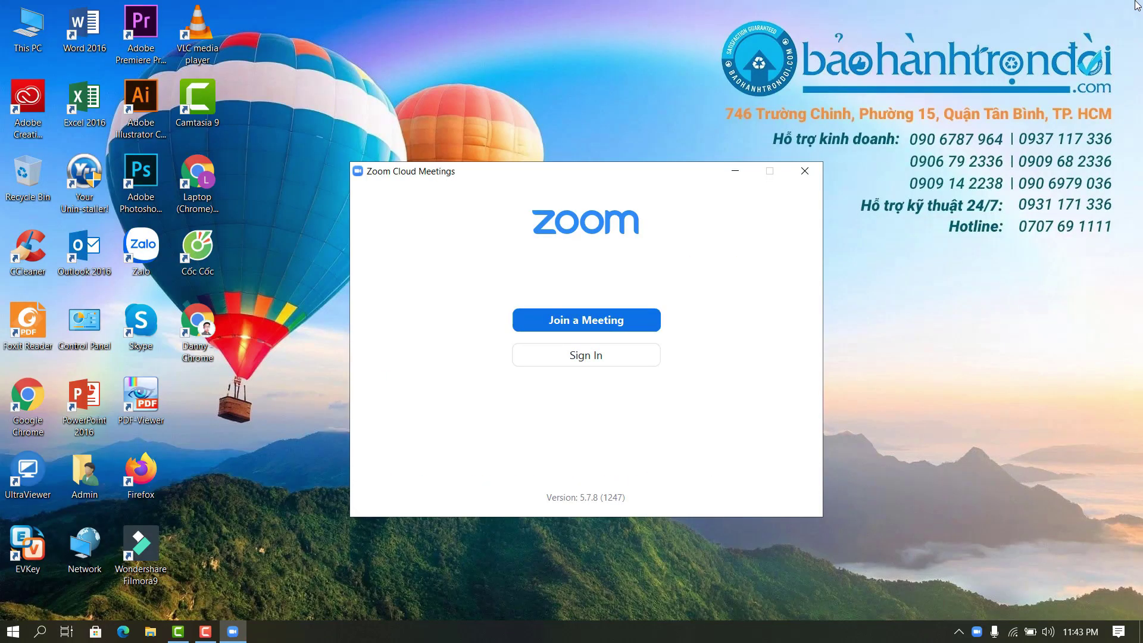
- Sign in to the Zoom client with the existing Google account and allow the browser to open Zoom Meetings
left_click(568, 360)
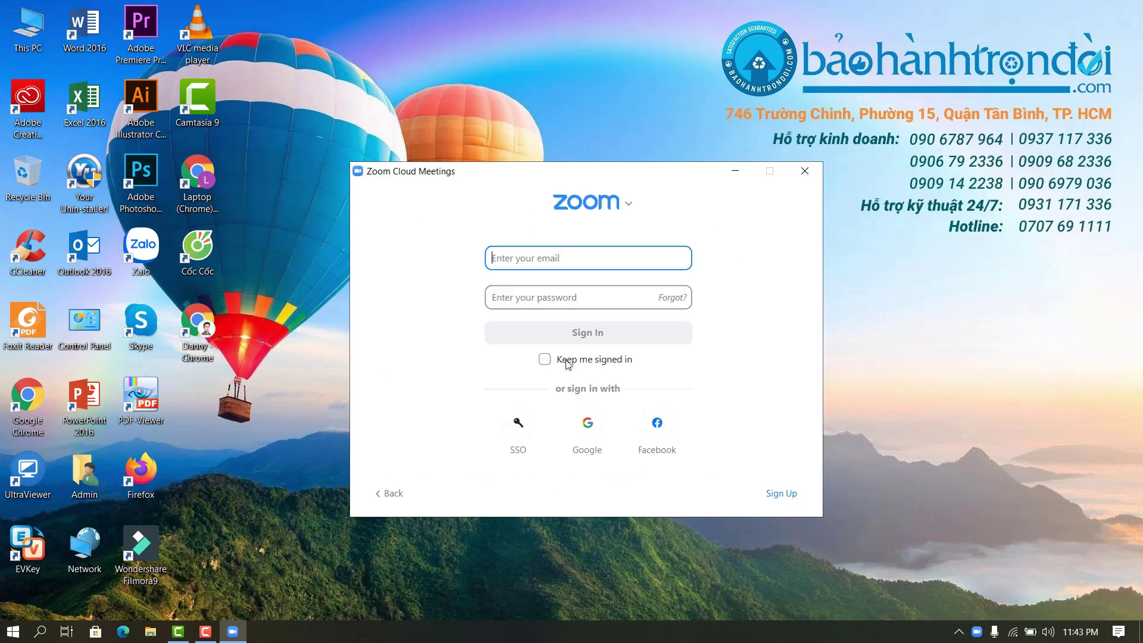
left_click(588, 423)
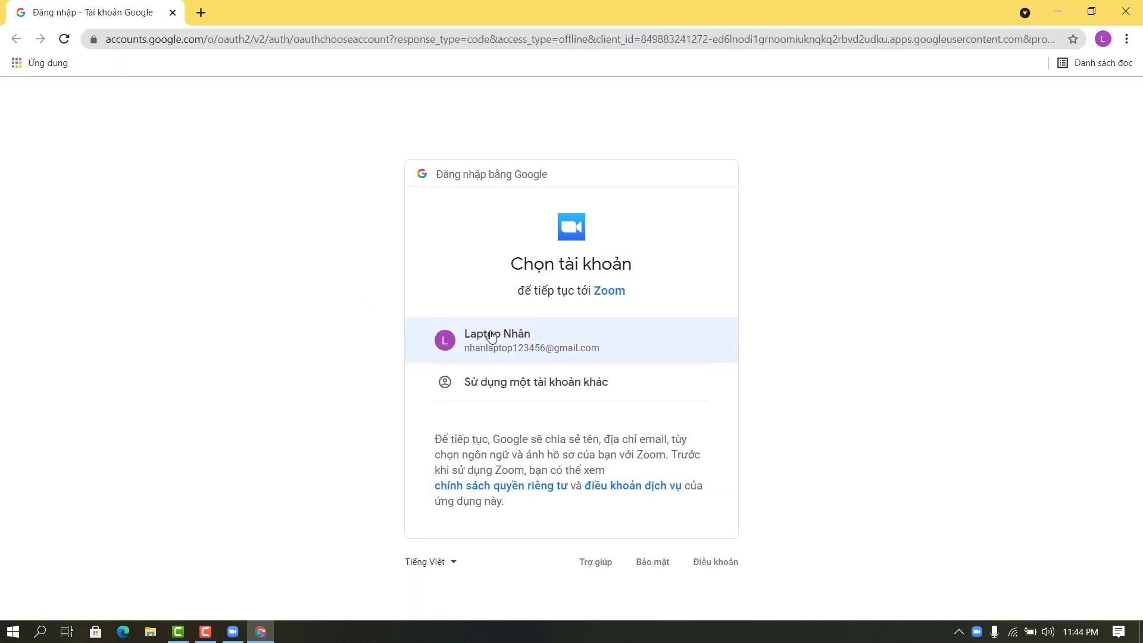
left_click(492, 337)
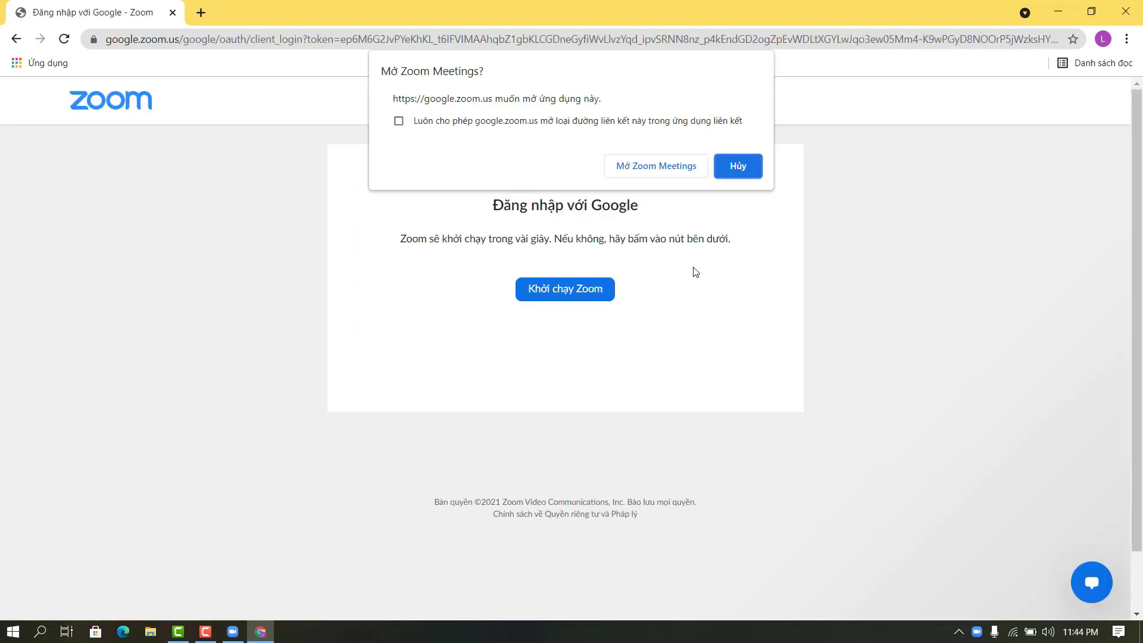
left_click(677, 171)
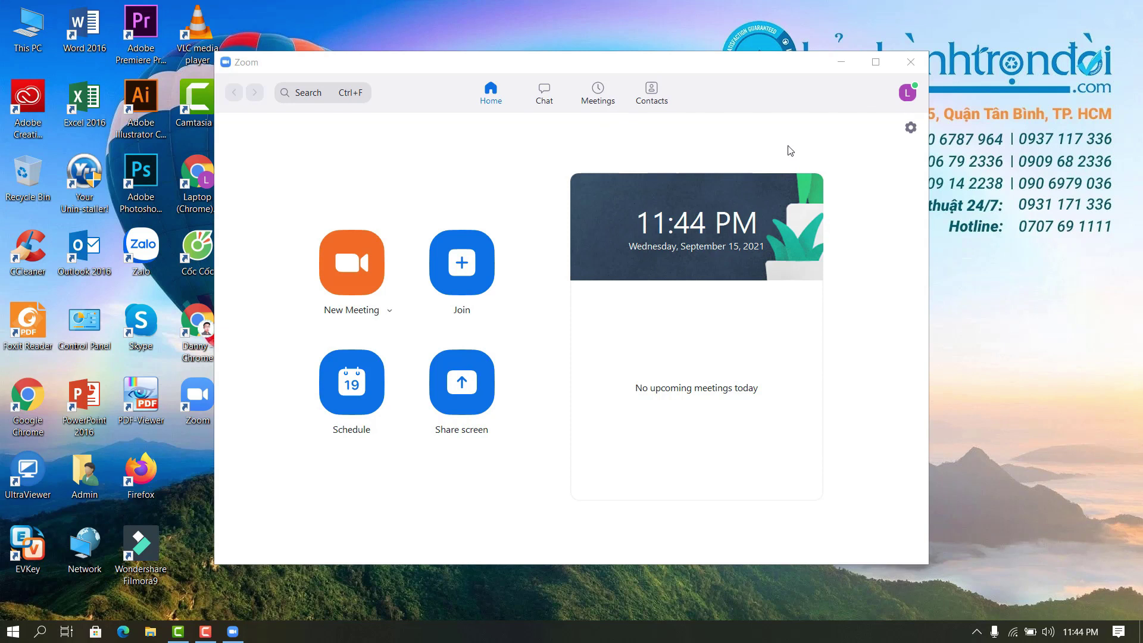
- Join a Zoom meeting by entering its meeting ID and the meeting passcode
left_click(465, 272)
left_click(466, 273)
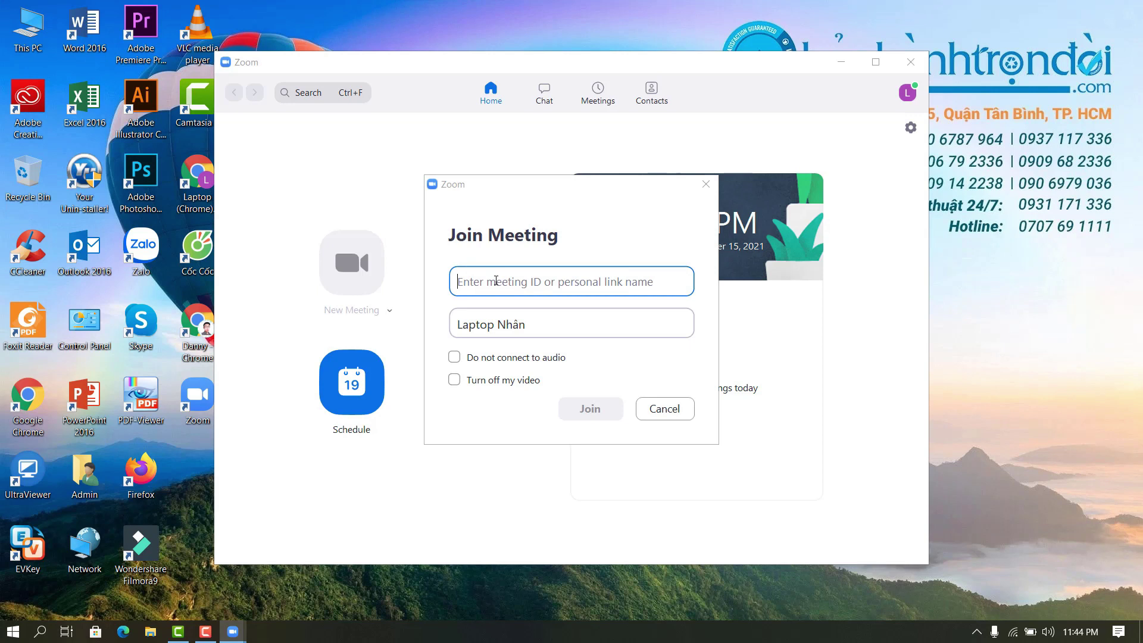
type("84")
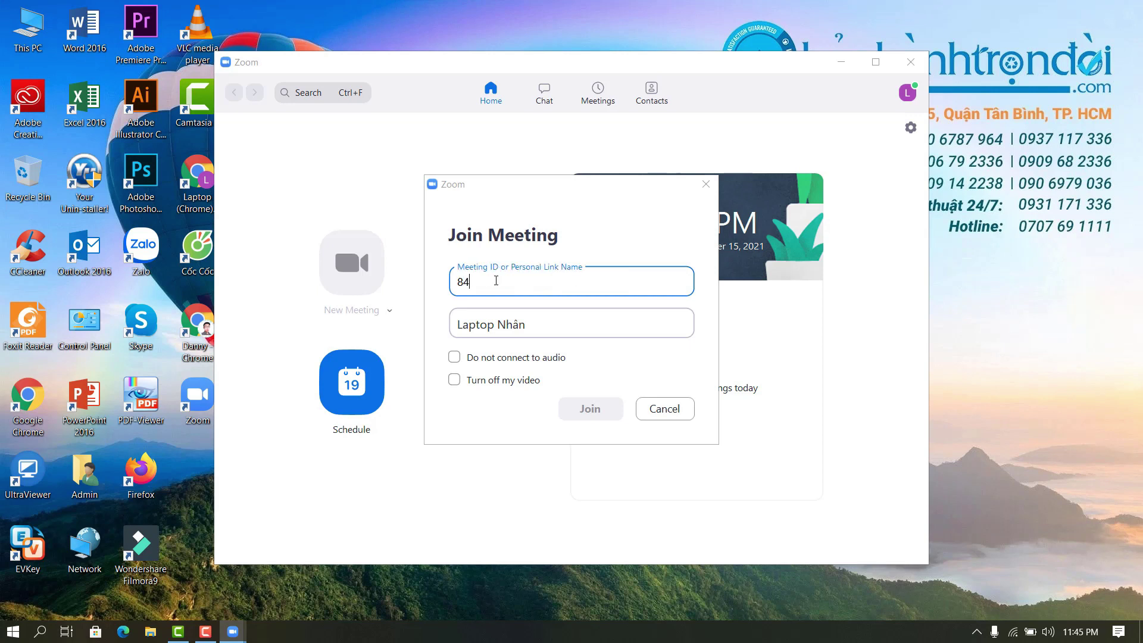
type("0 1633 3585")
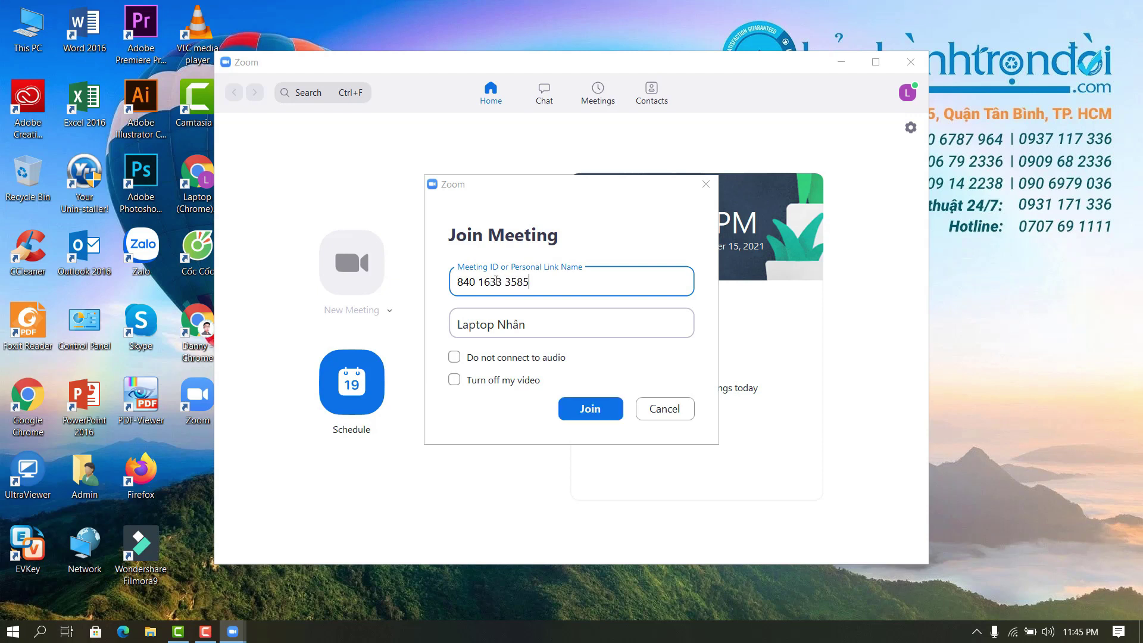
left_click(595, 412)
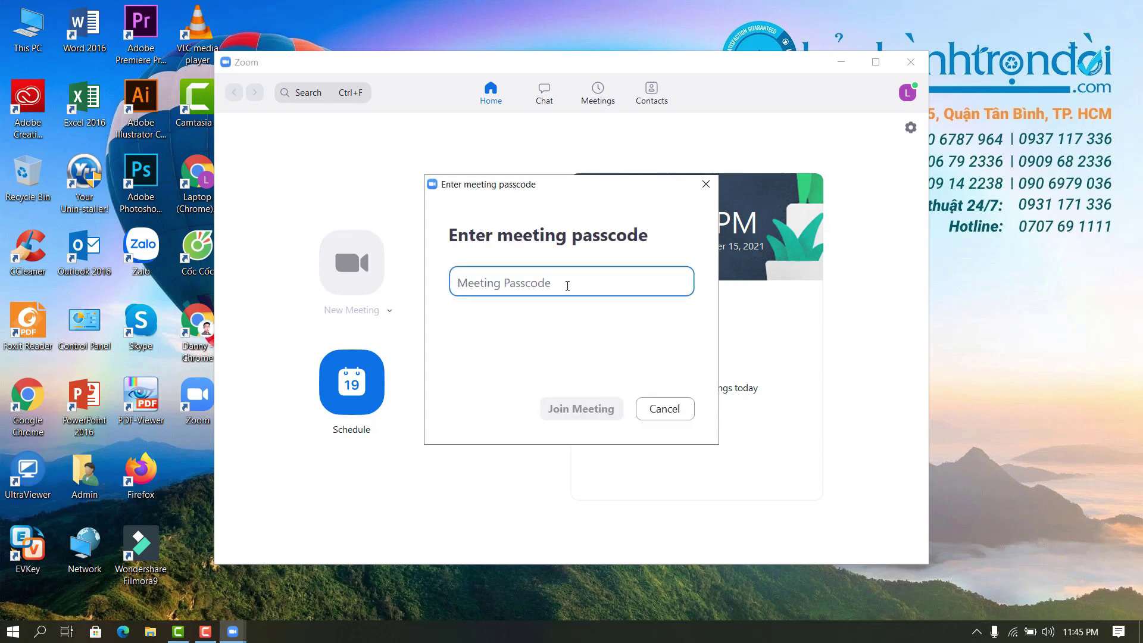
type("****")
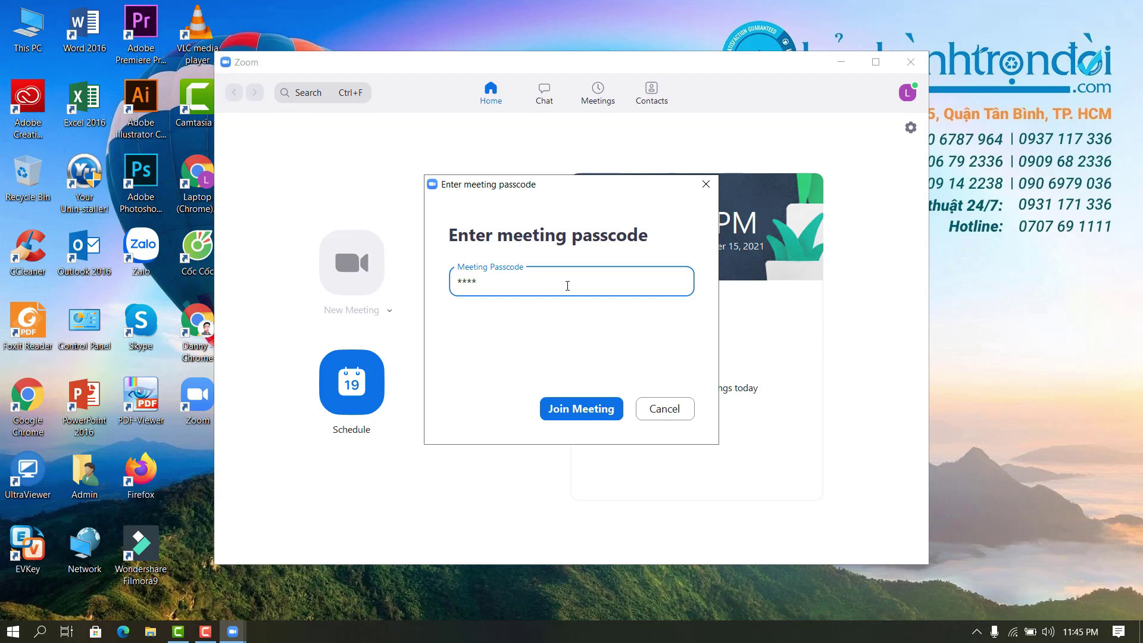
type("*")
left_click(592, 414)
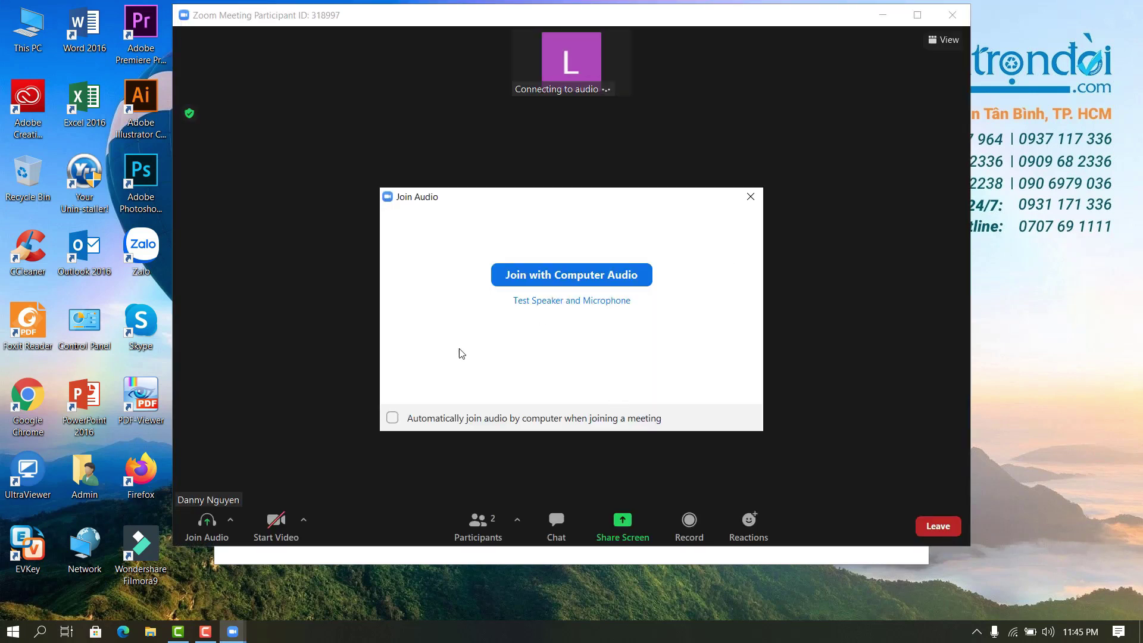
- Join the meeting with computer audio, making this automatic for future meetings, and leave the meeting
left_click(393, 418)
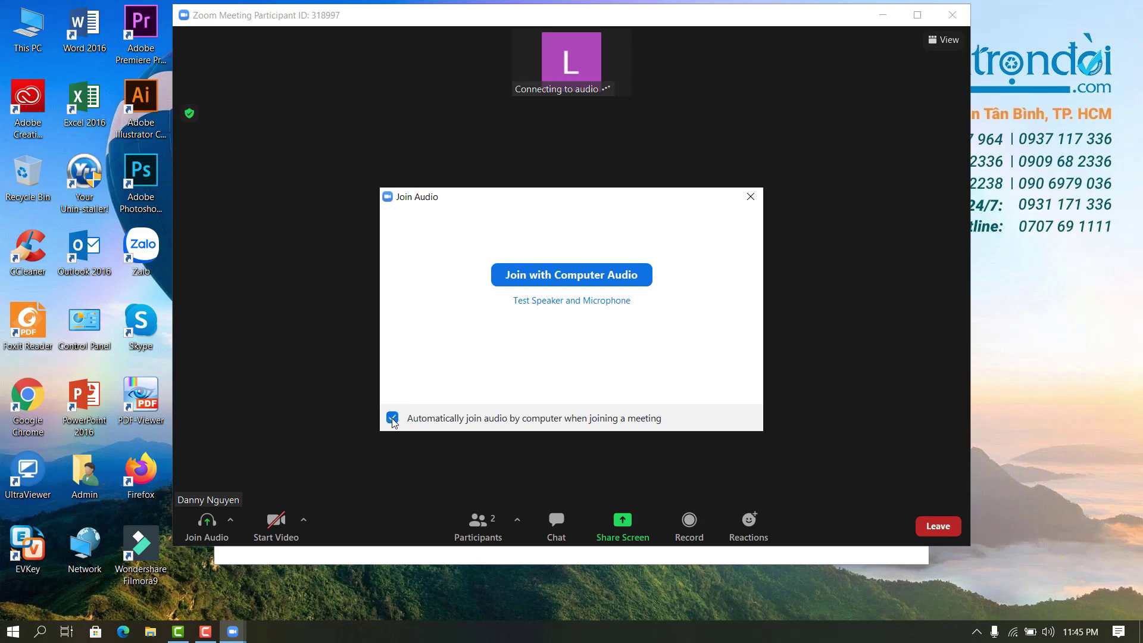
left_click(595, 279)
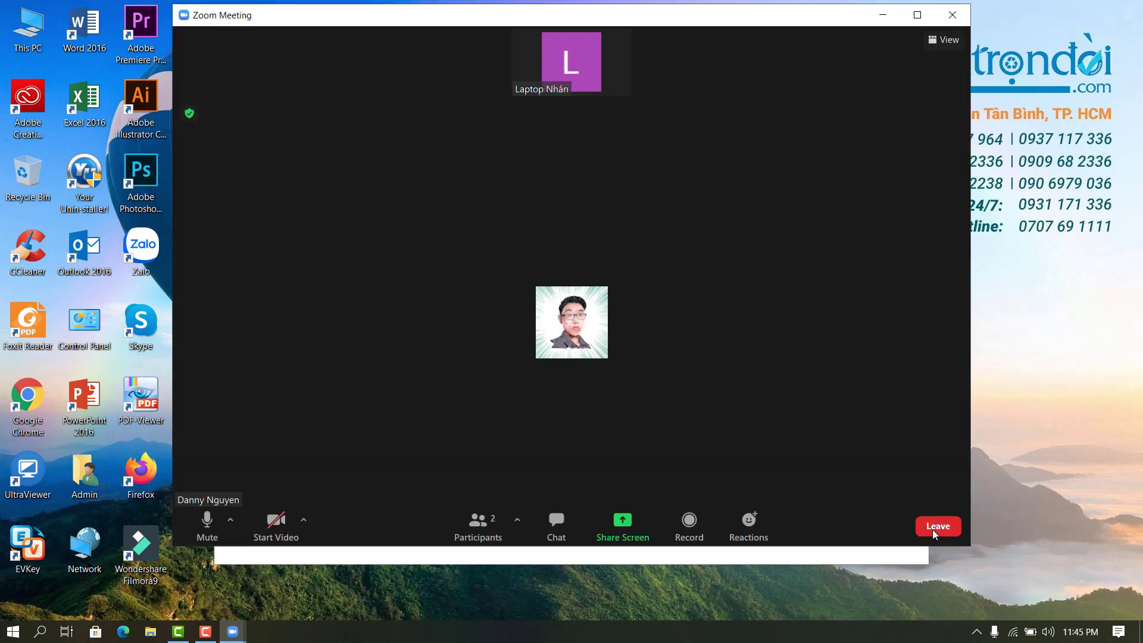
left_click(933, 530)
left_click(892, 482)
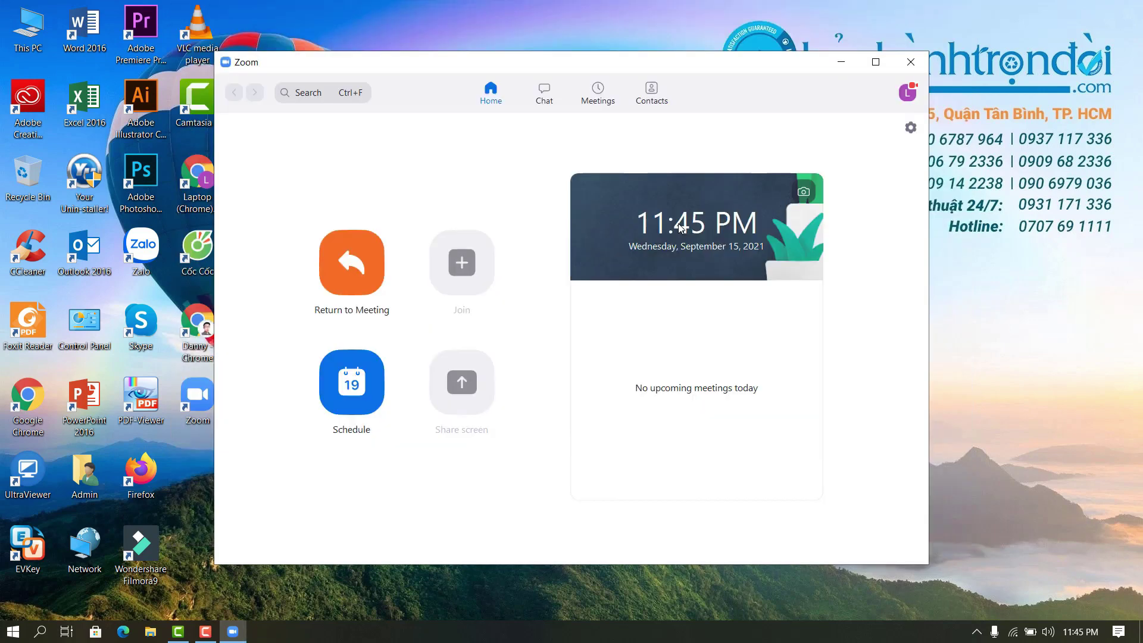